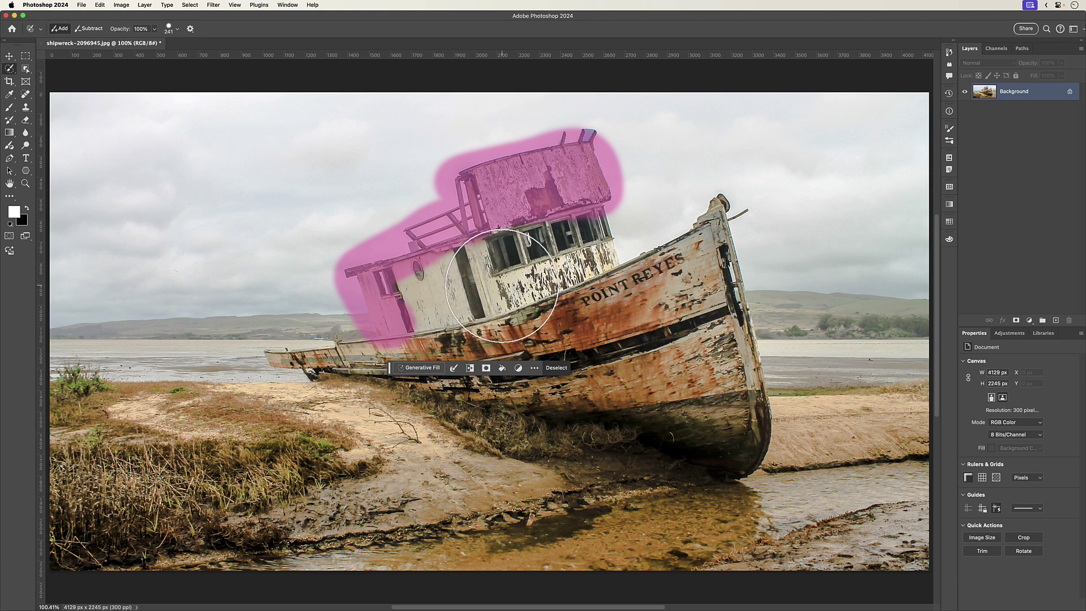
Extend the Quick Selection over the boat's cabin and hull.
drag(502, 284, 575, 325)
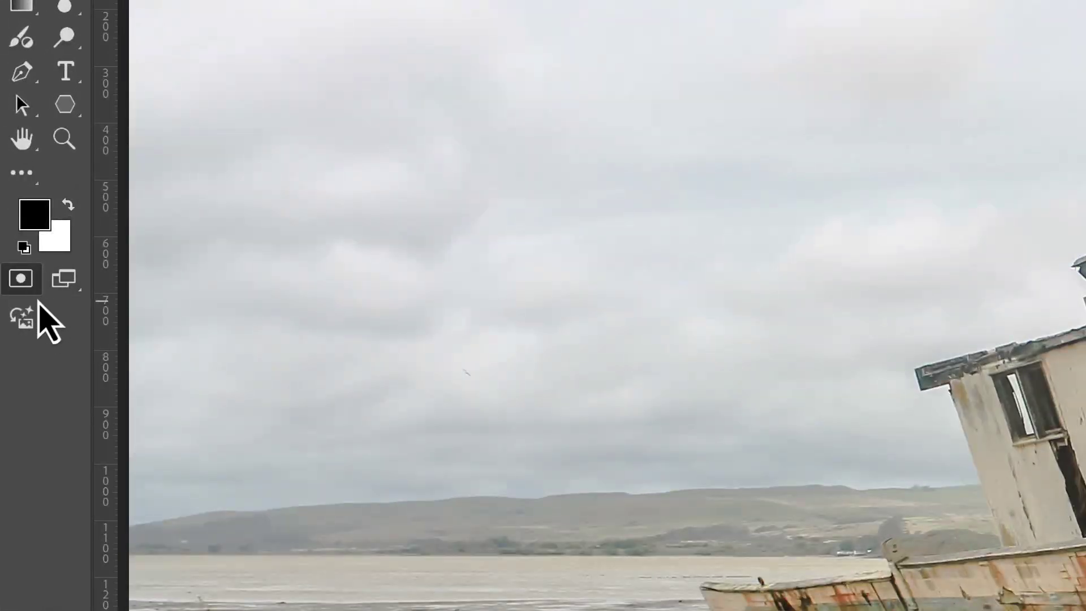
Switch the shipwreck photo into Quick Mask editing.
click(25, 285)
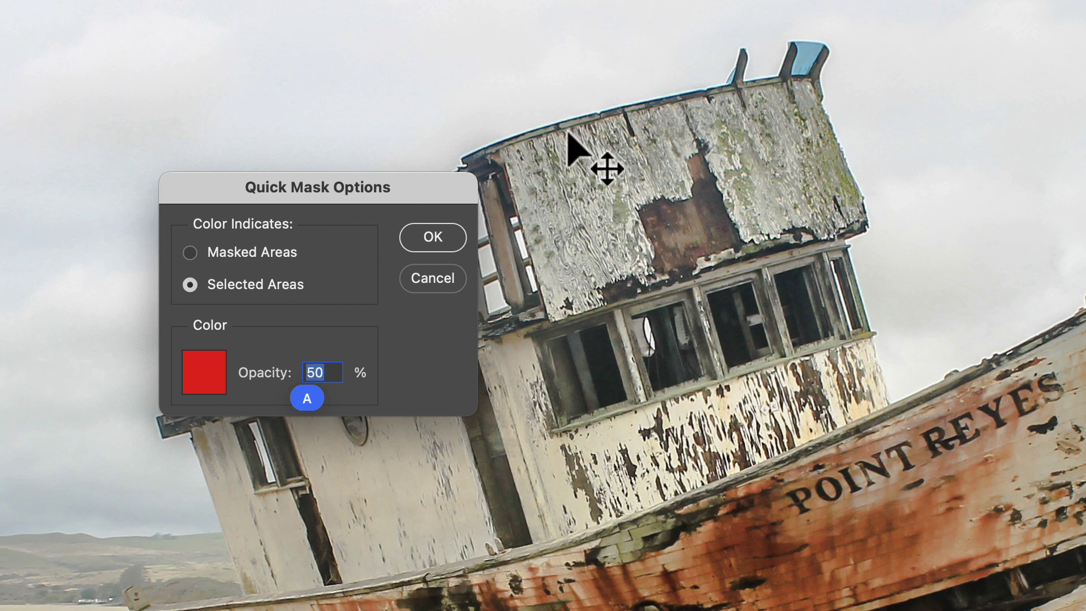
Try Masked Areas, then set Quick Mask Options back to Selected Areas and confirm.
click(267, 253)
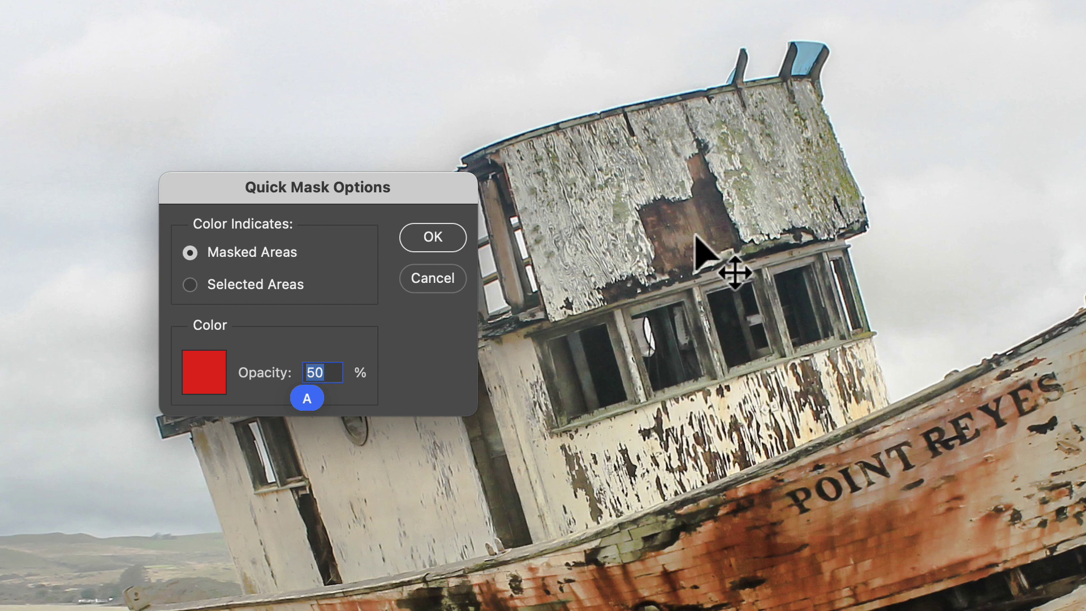
click(254, 287)
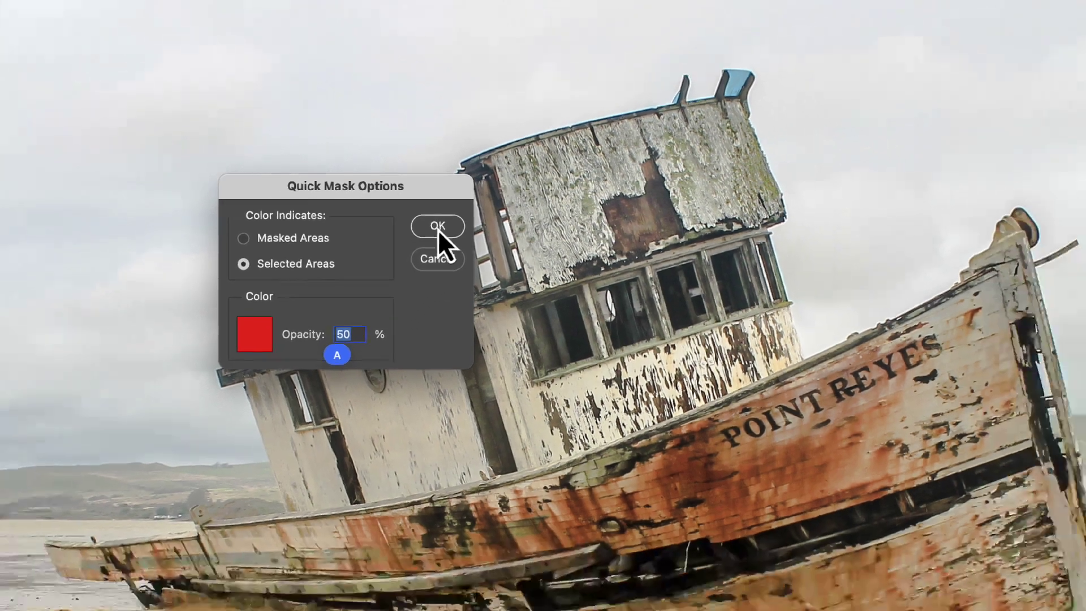
click(433, 239)
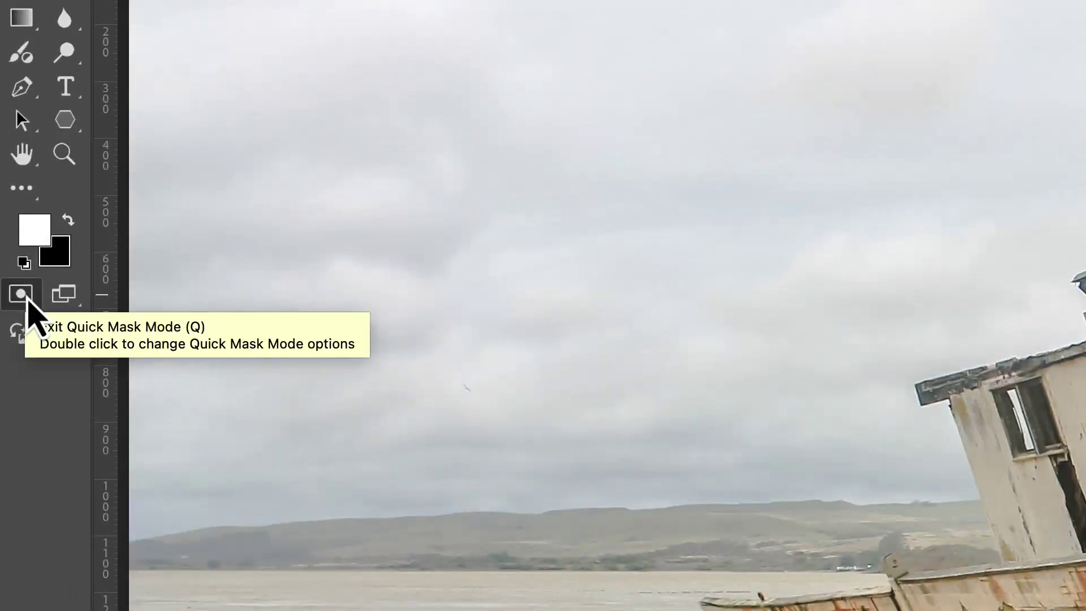
click(27, 305)
click(26, 305)
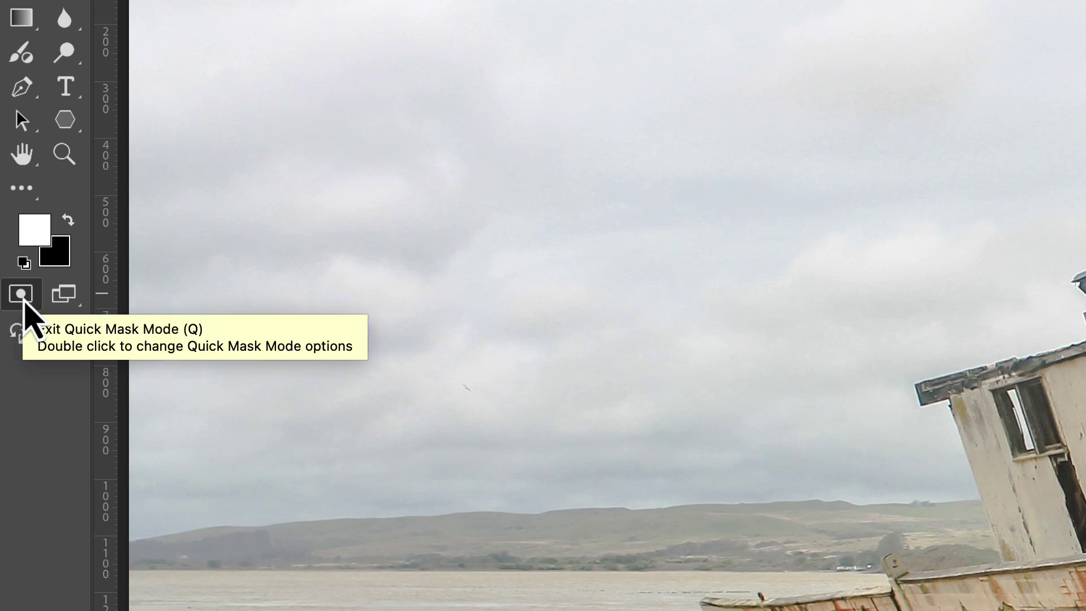
click(25, 306)
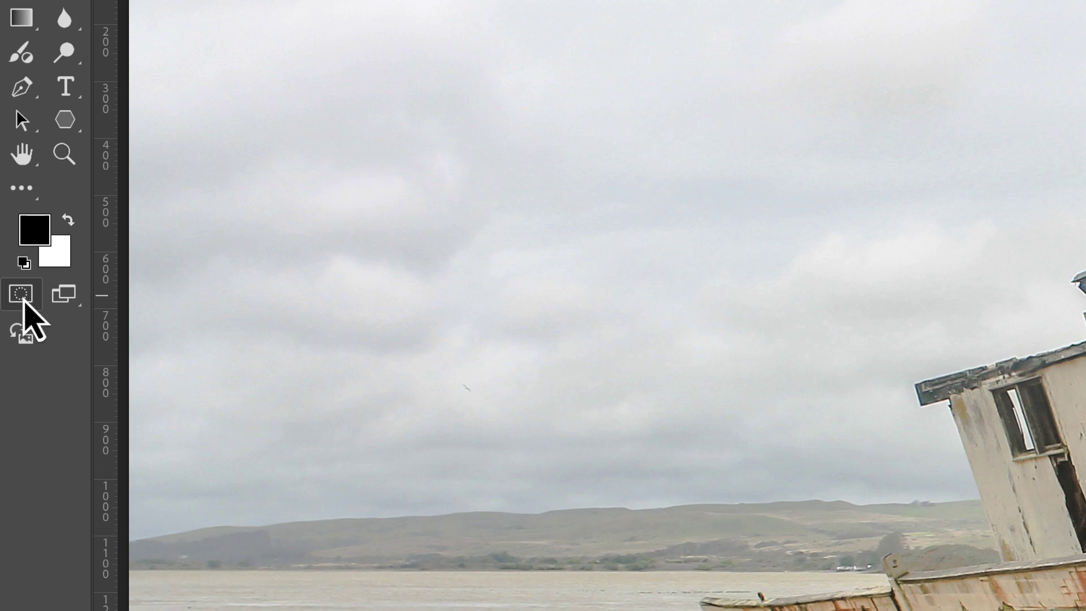
click(24, 302)
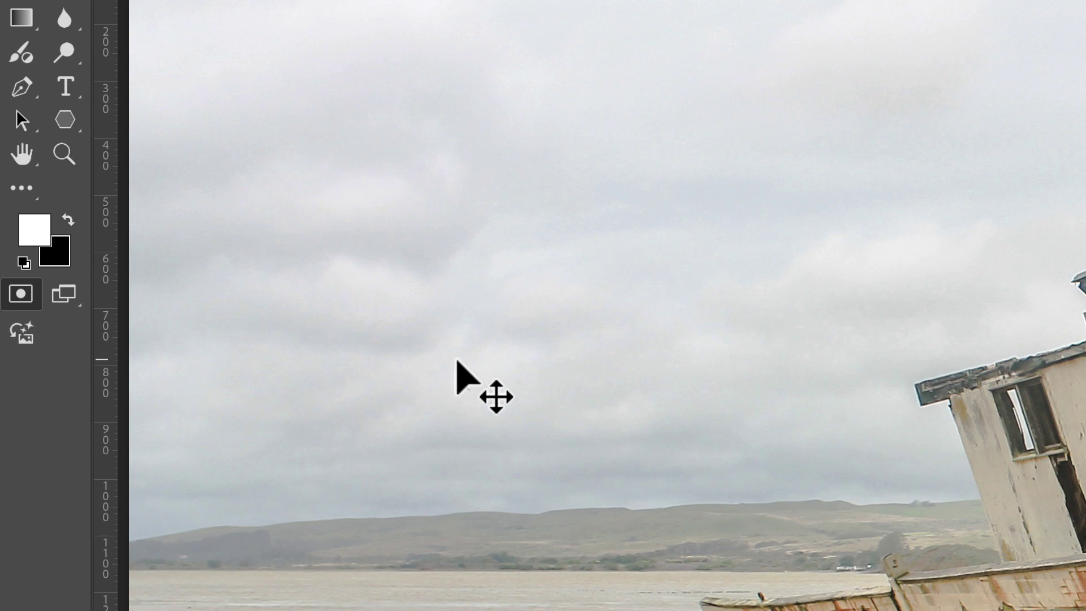
key(x)
key(q)
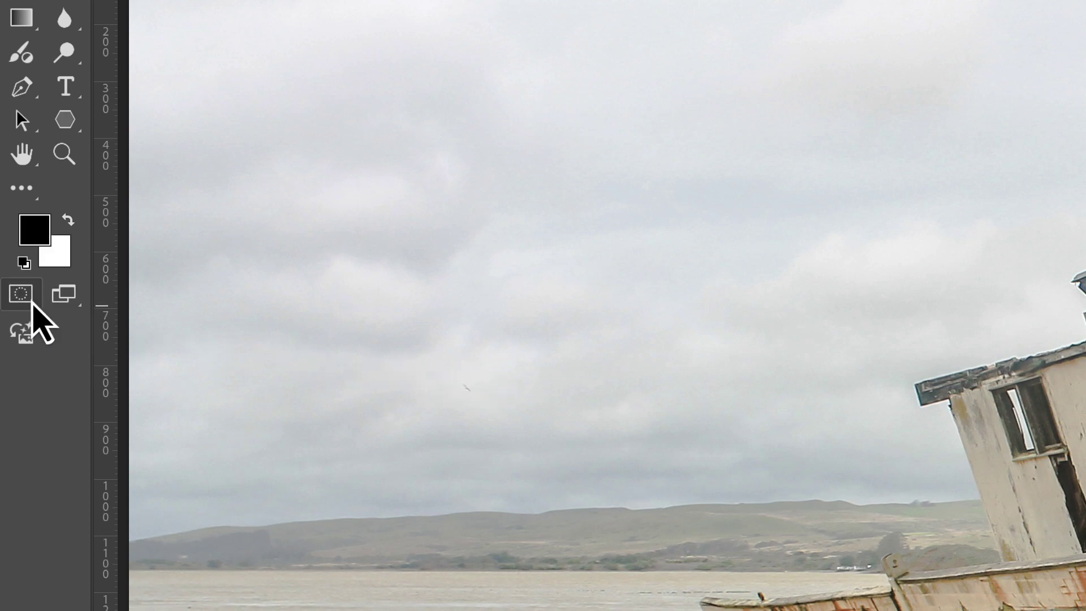
key(x)
key(q)
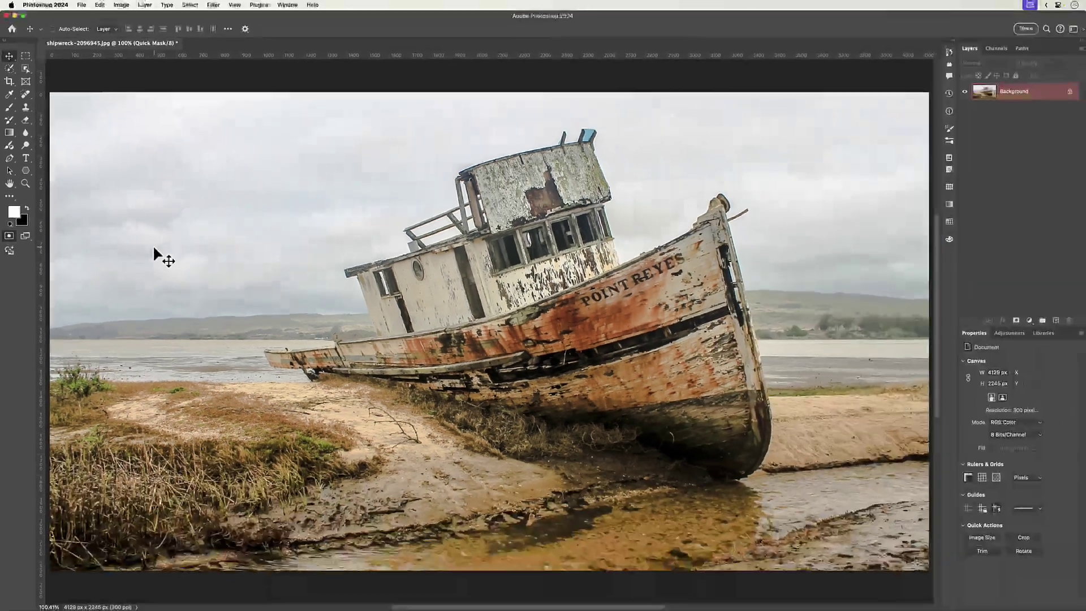
click(191, 5)
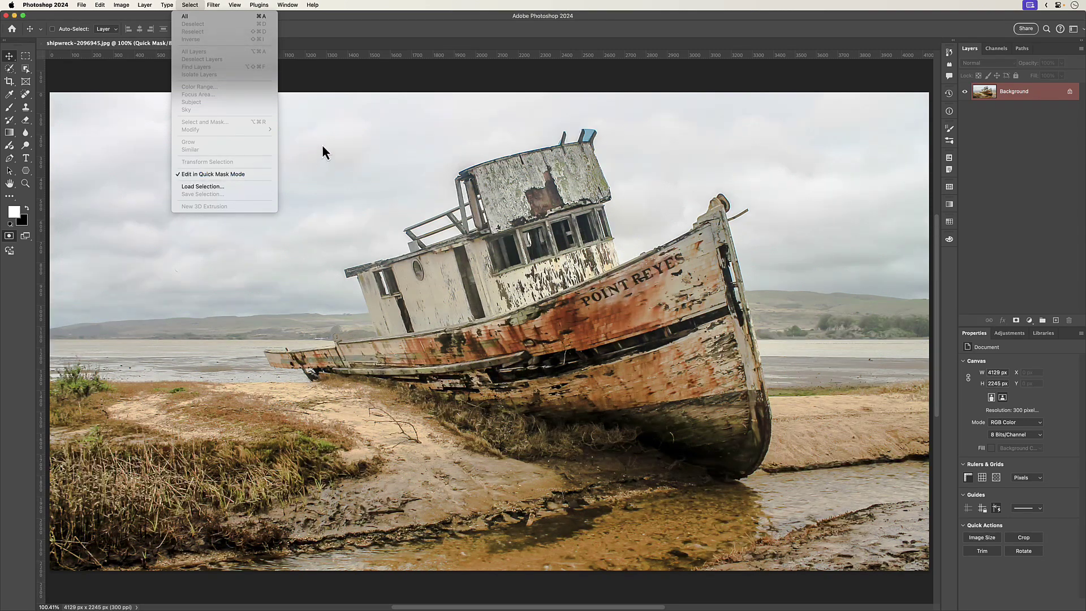
click(385, 35)
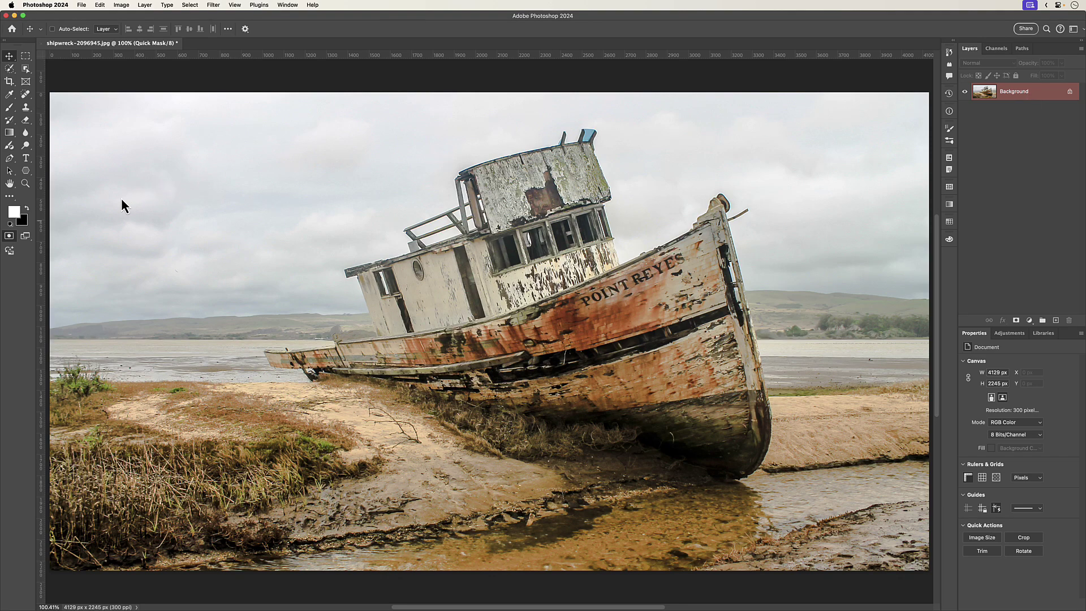
double_click(9, 235)
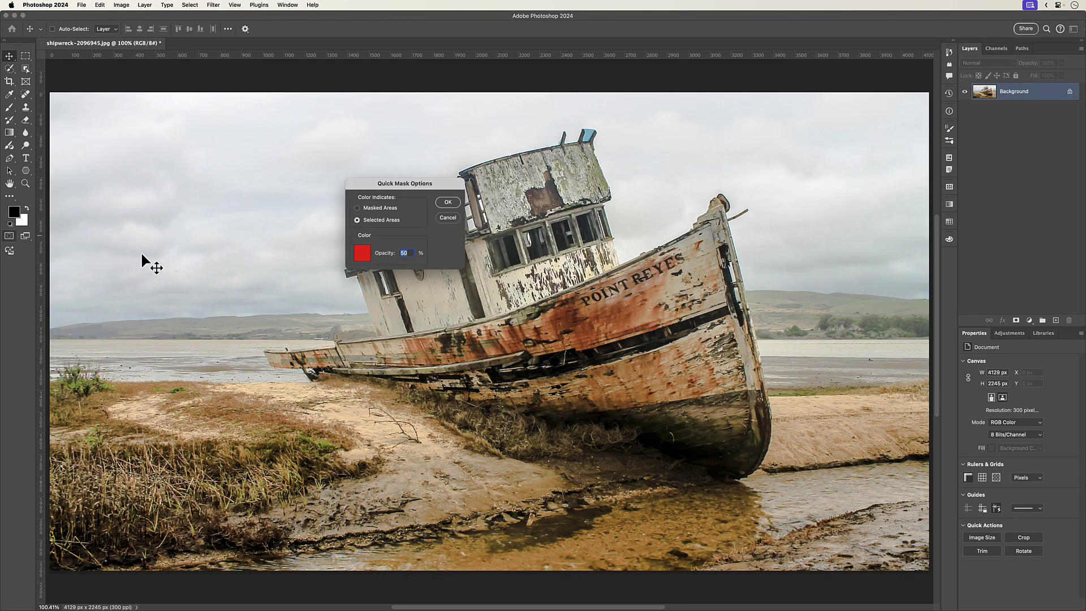
click(362, 253)
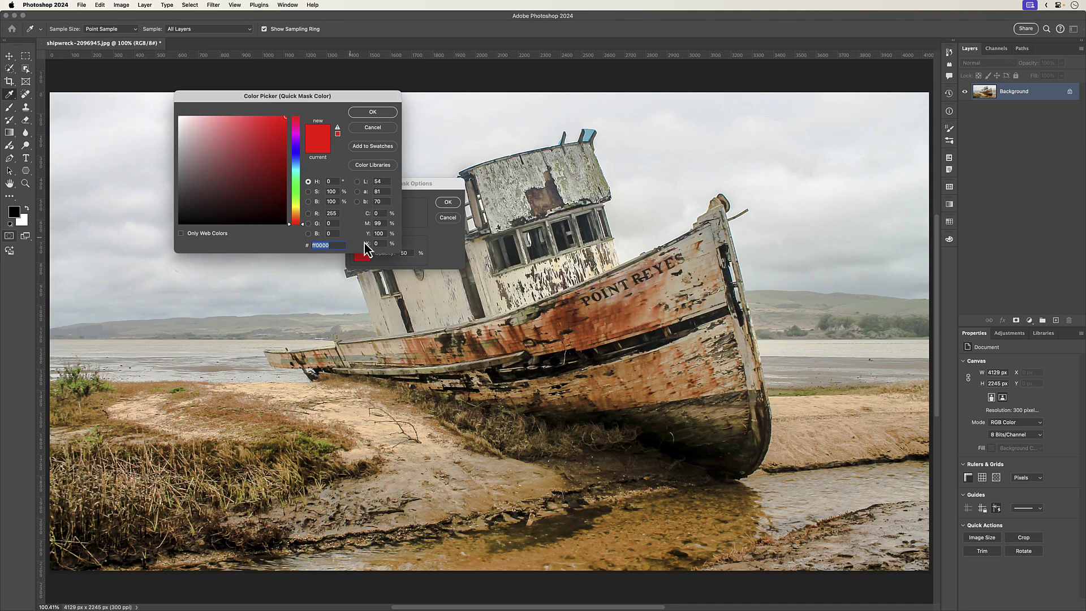
click(295, 193)
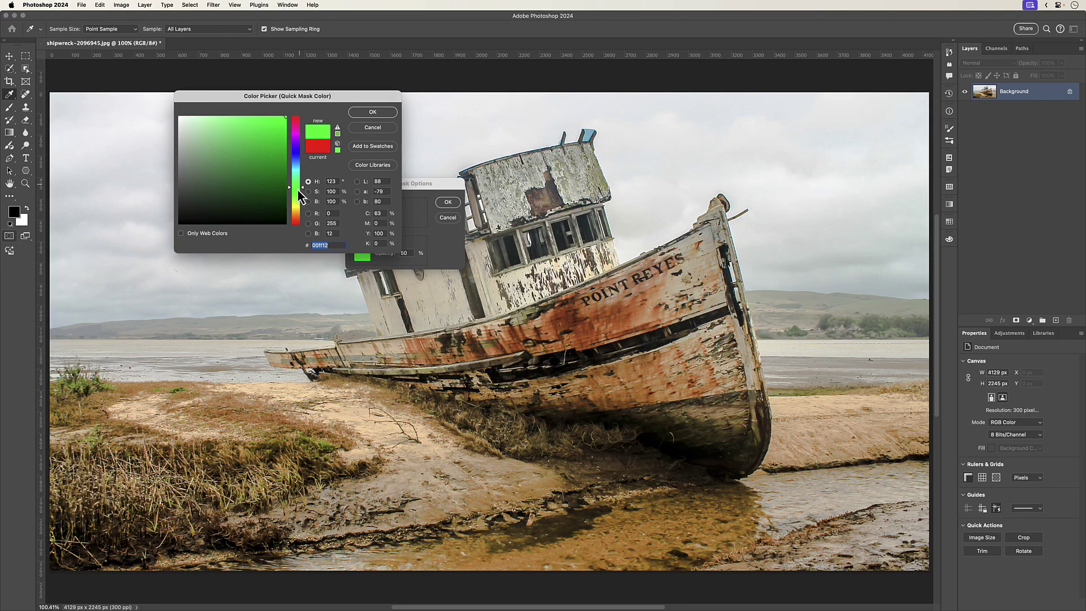
click(372, 113)
click(448, 202)
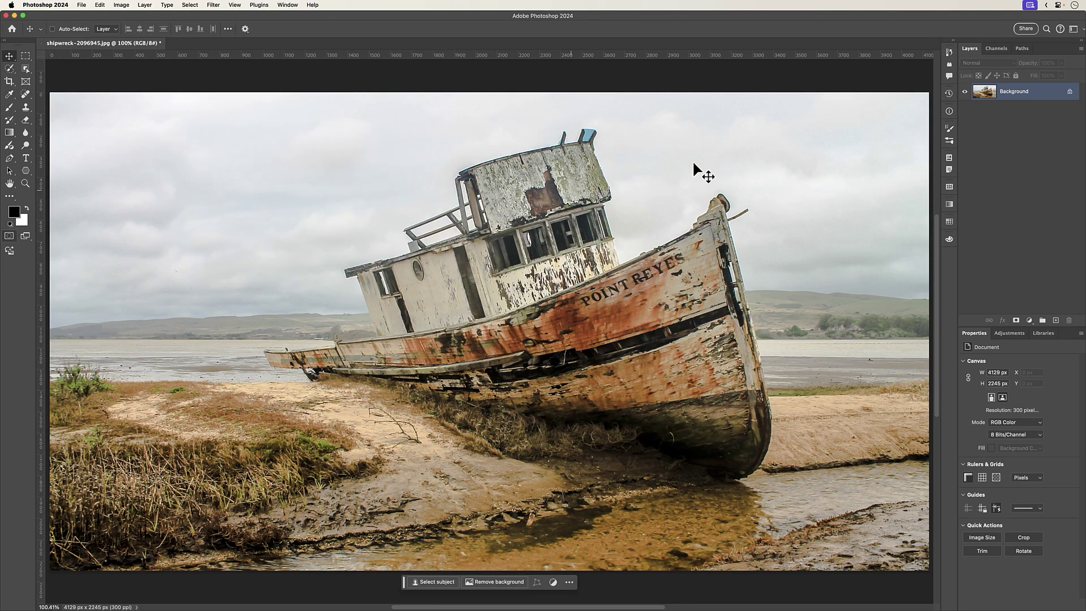
key(v)
key(q)
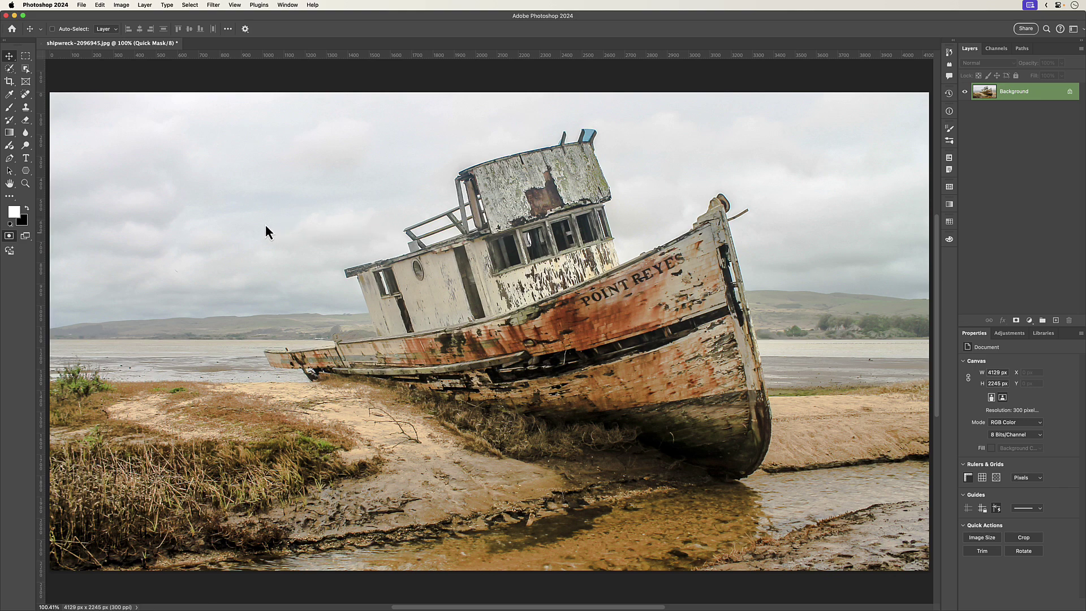
double_click(10, 236)
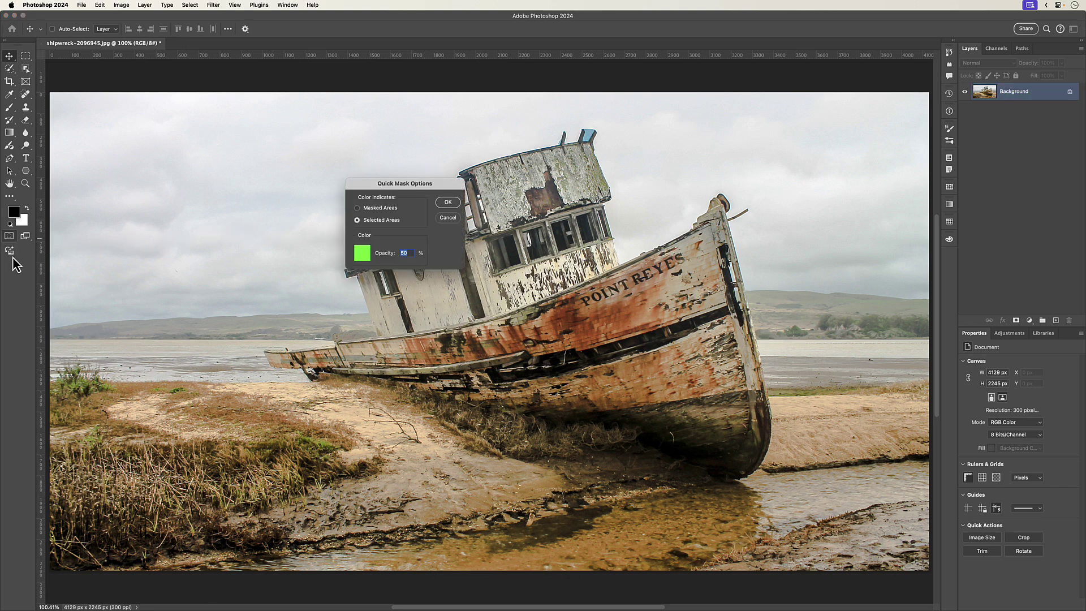
click(362, 257)
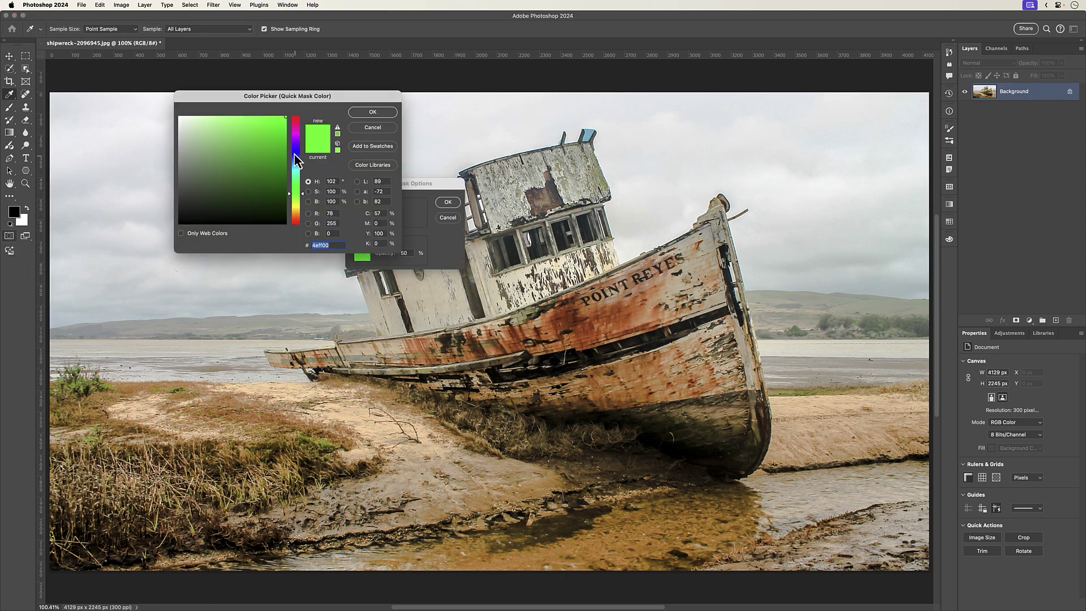
drag(294, 153, 308, 101)
click(367, 115)
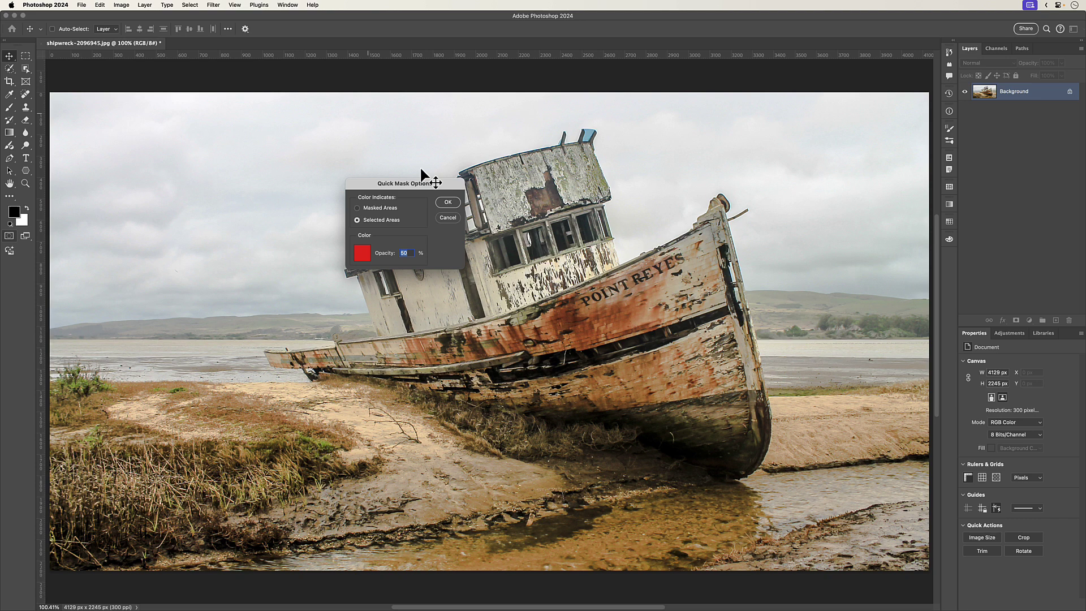
click(447, 203)
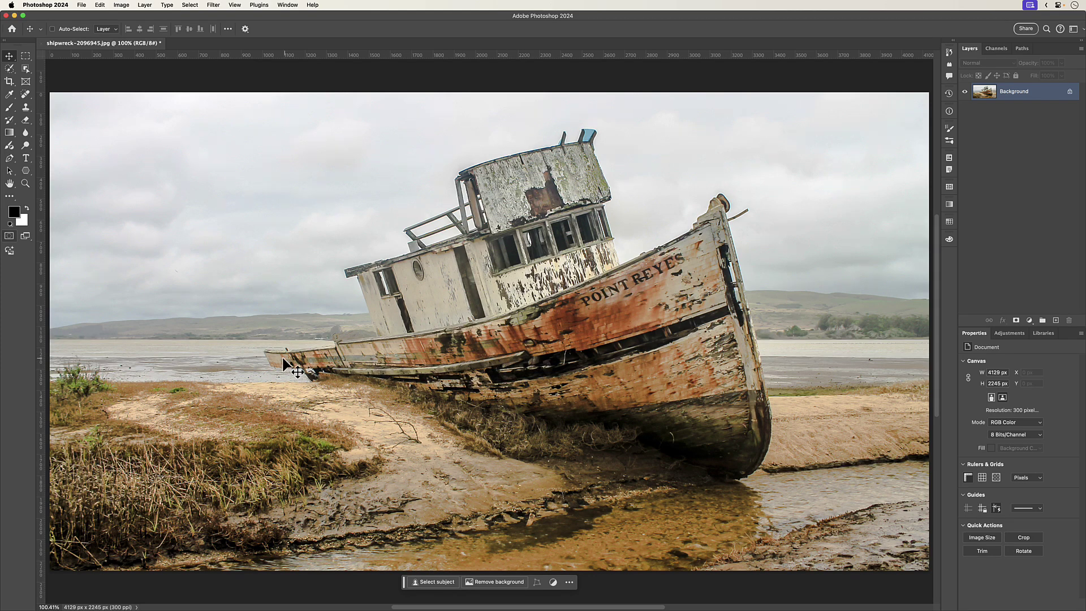
key(q)
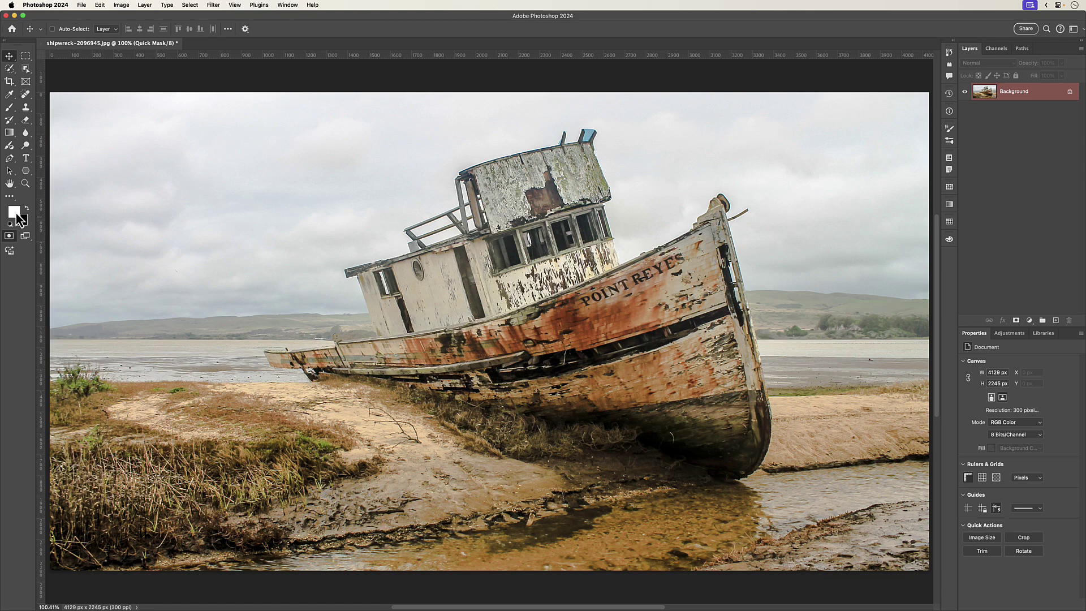
Paint a black Brush test stroke across the sky and boat, then undo it.
click(9, 107)
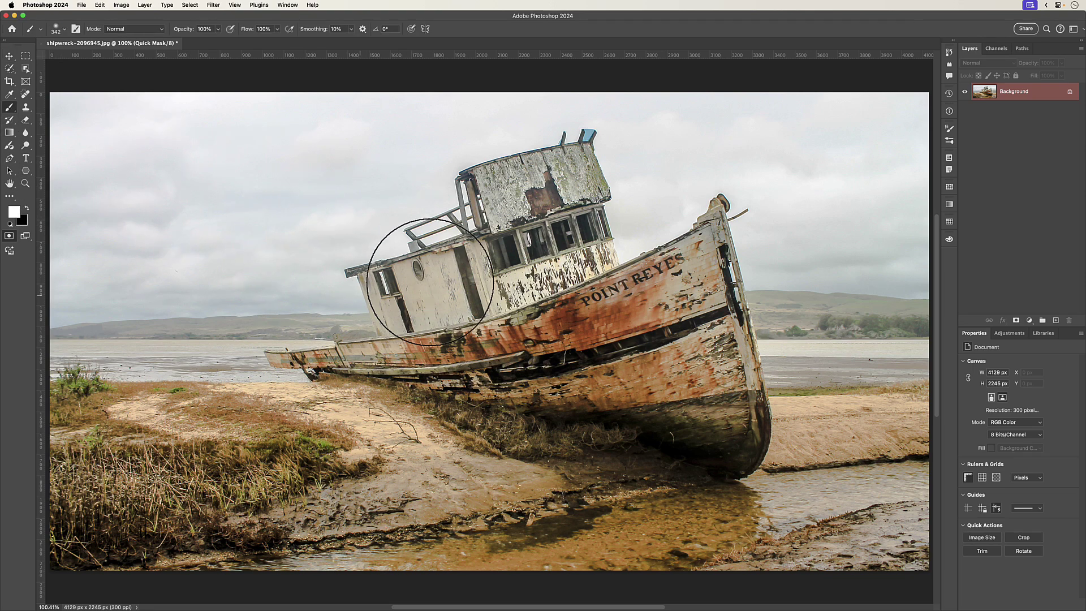
click(27, 209)
mouse_move(249, 223)
mouse_down()
mouse_move(407, 208)
mouse_move(291, 248)
mouse_move(521, 202)
mouse_move(299, 260)
mouse_move(386, 255)
mouse_move(339, 303)
mouse_move(358, 307)
mouse_move(376, 331)
mouse_move(341, 350)
mouse_move(391, 339)
mouse_up()
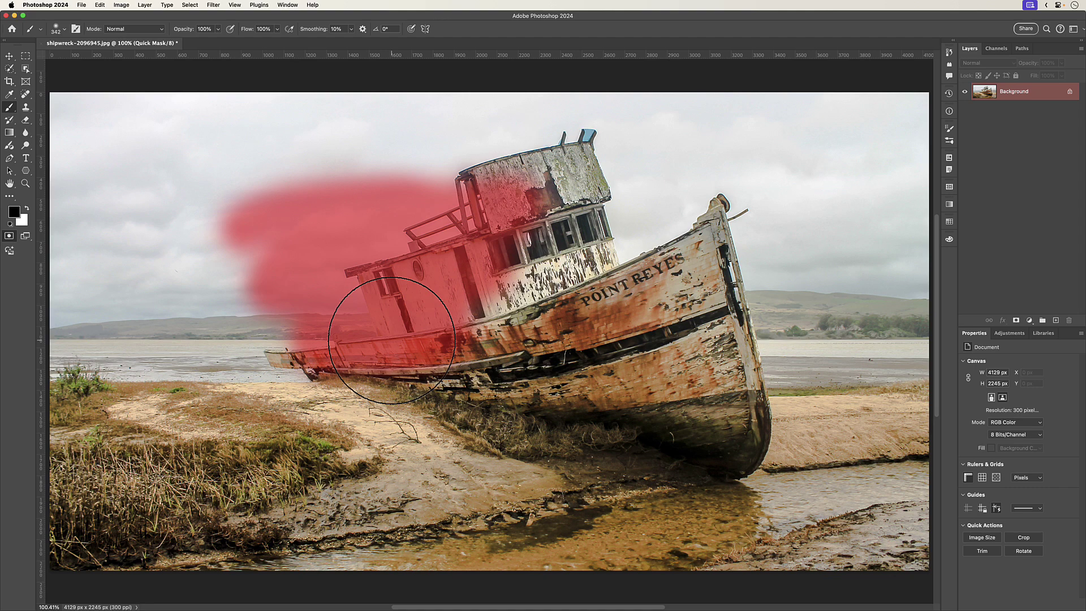
key(super+z)
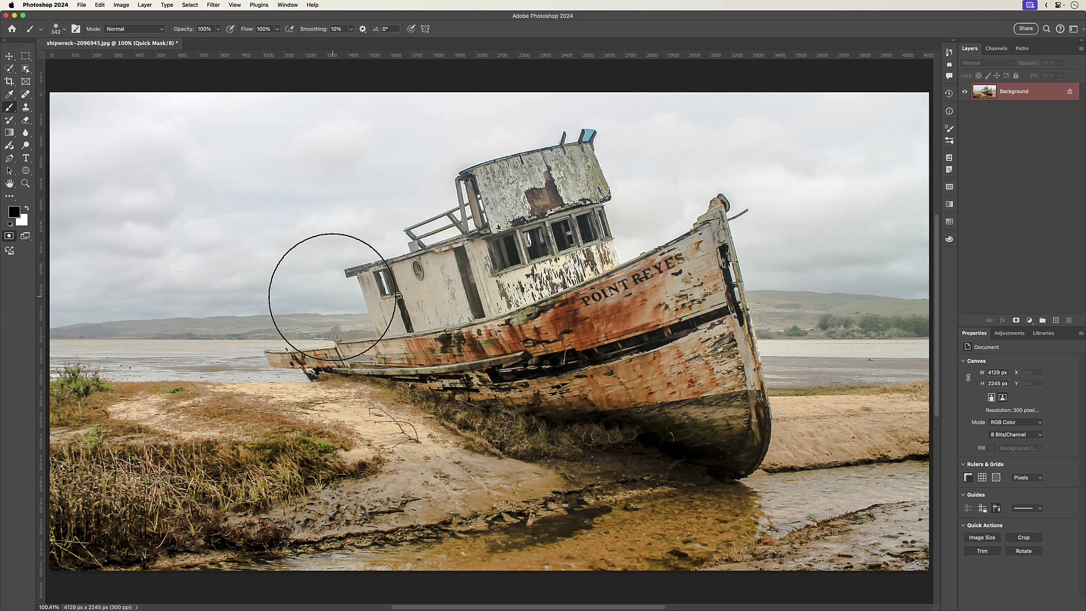
Fill the whole quick mask with black and exit Quick Mask to get a selection.
click(17, 213)
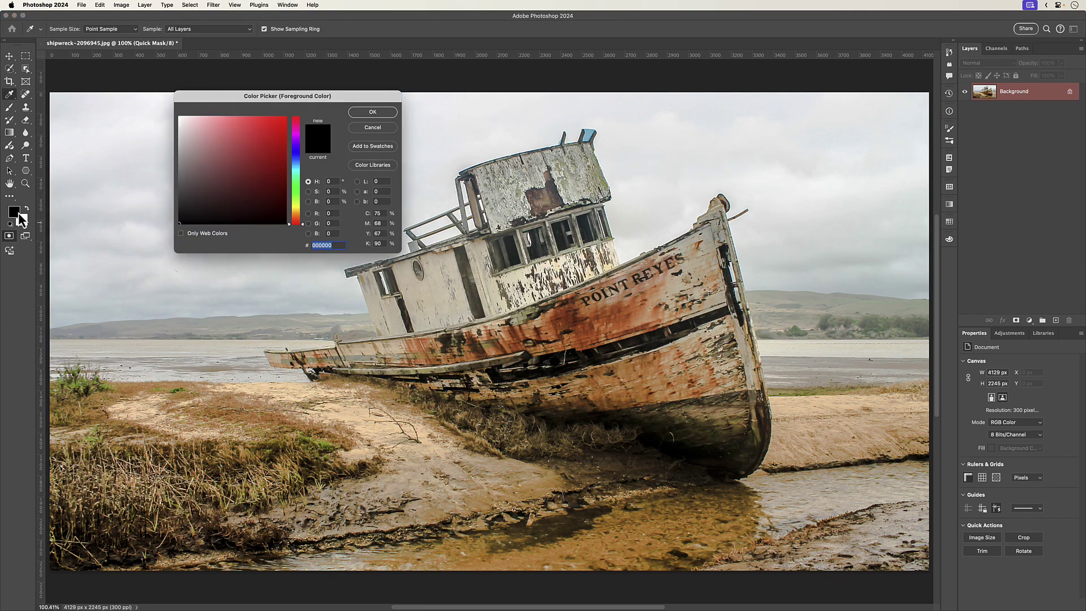
click(373, 112)
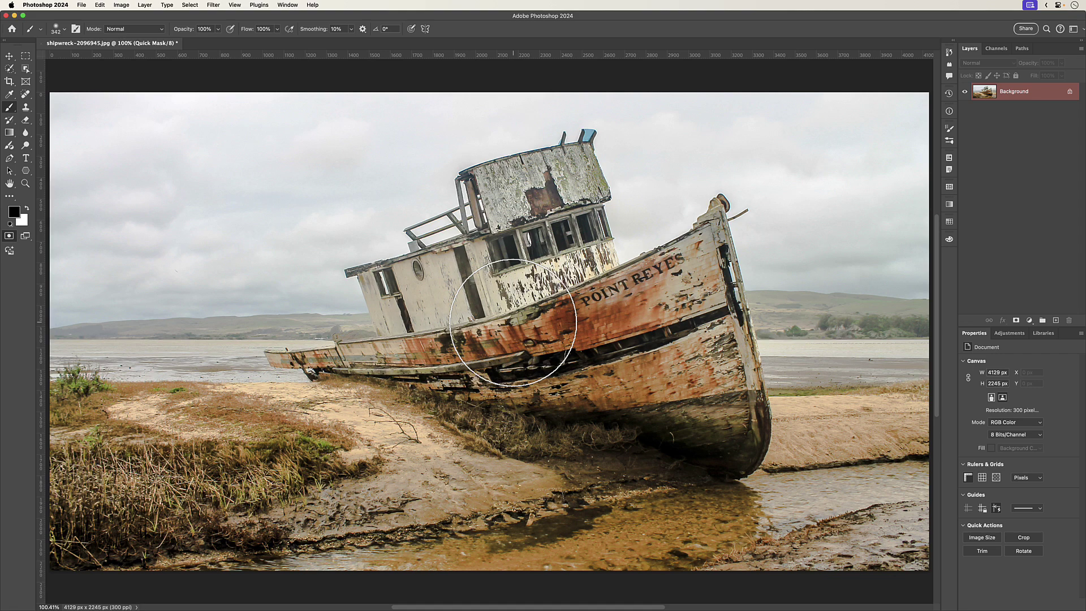
key(alt+BackSpace)
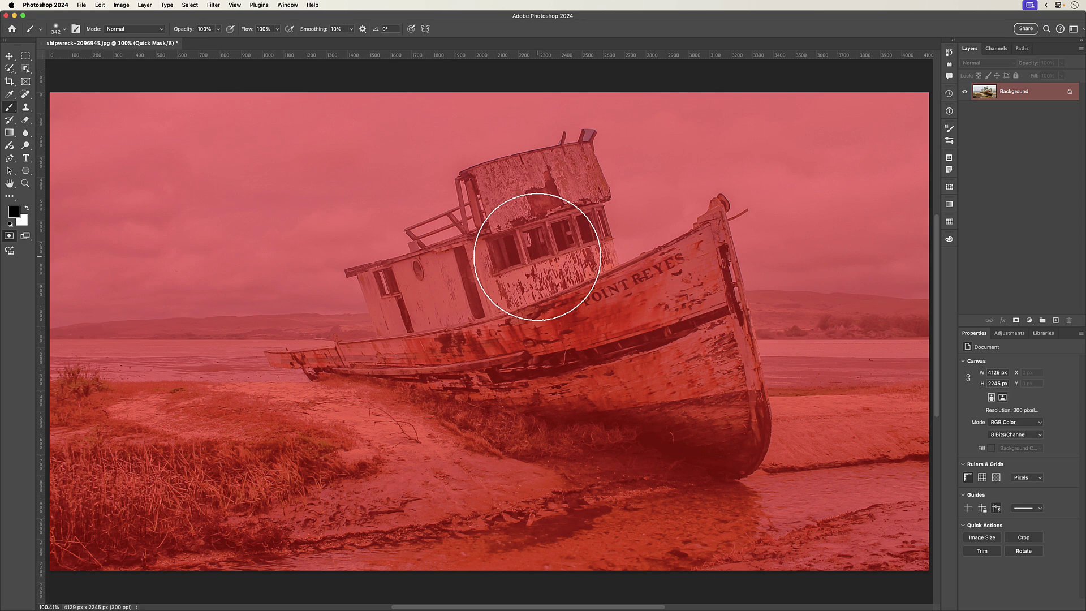
key(q)
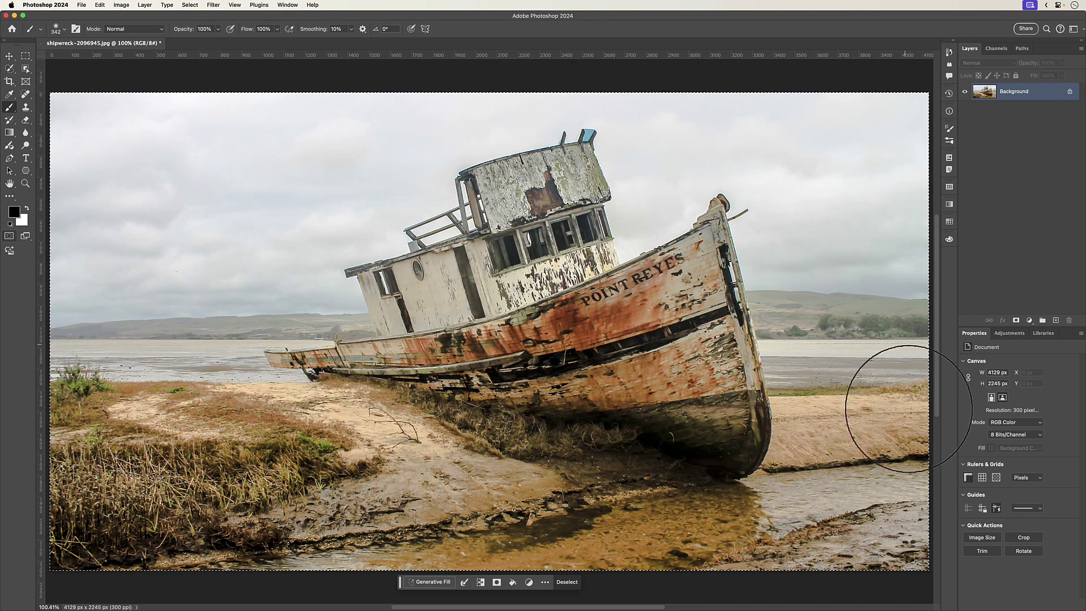
Generate a Generative Fill with the prompt 'sketch drawing' over the whole photo.
click(429, 583)
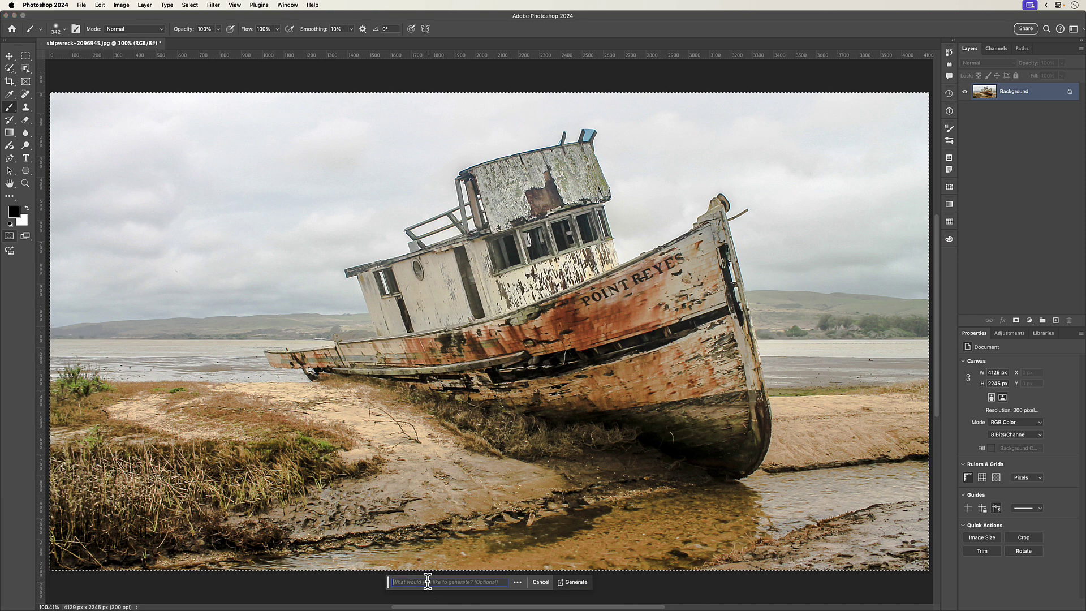
text(sketc)
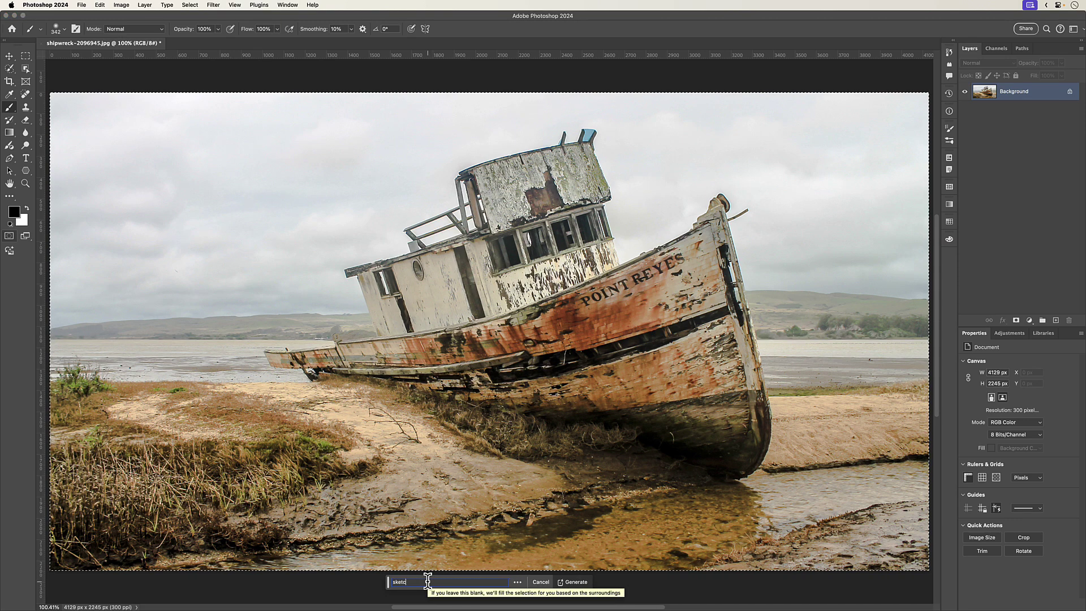
text(h drawing)
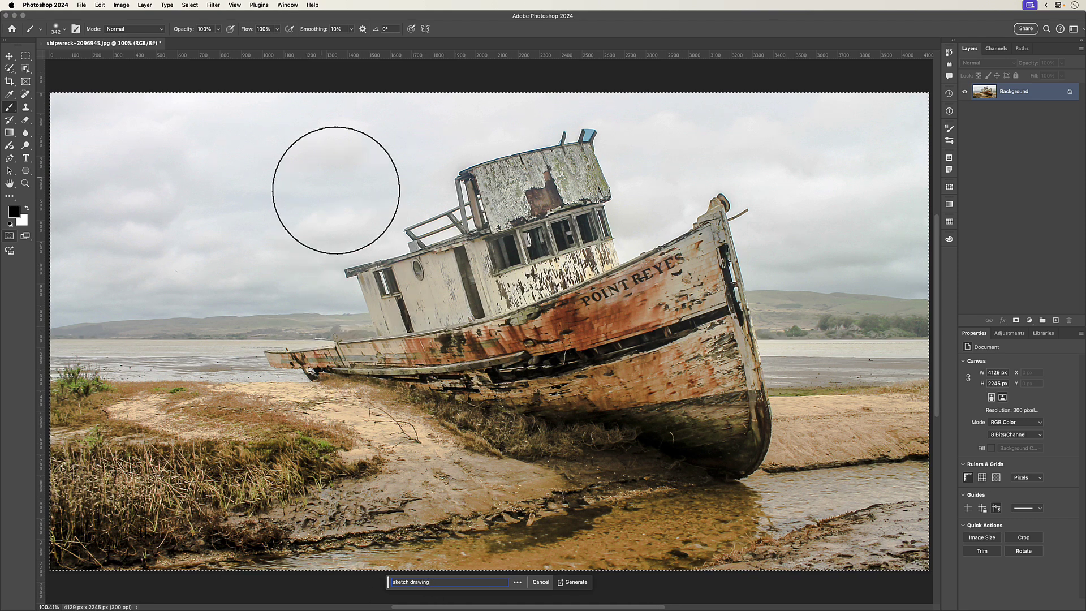
click(287, 5)
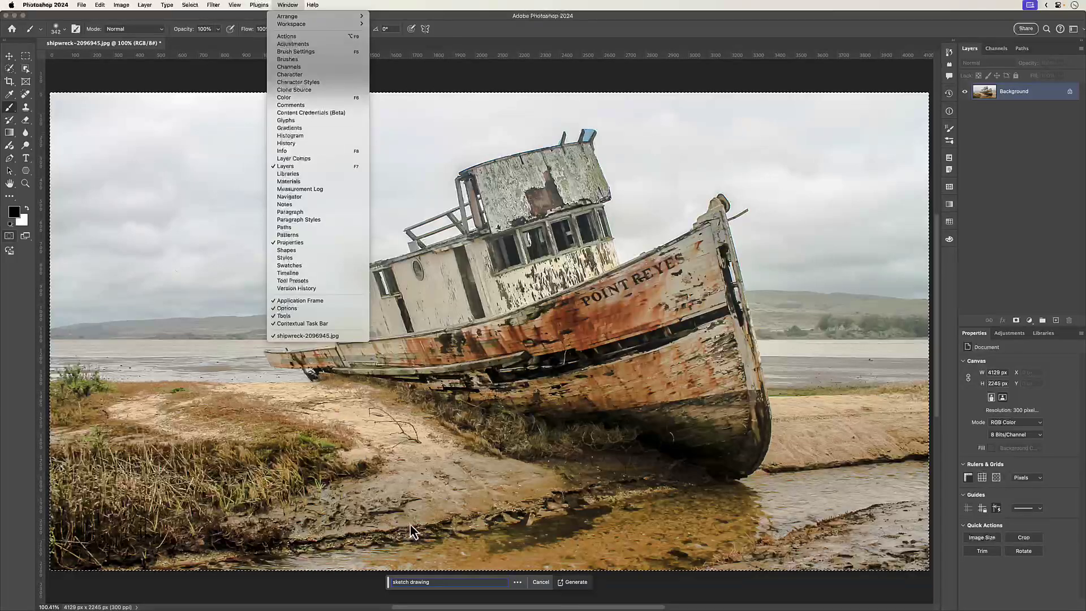
click(443, 591)
drag(436, 582, 384, 580)
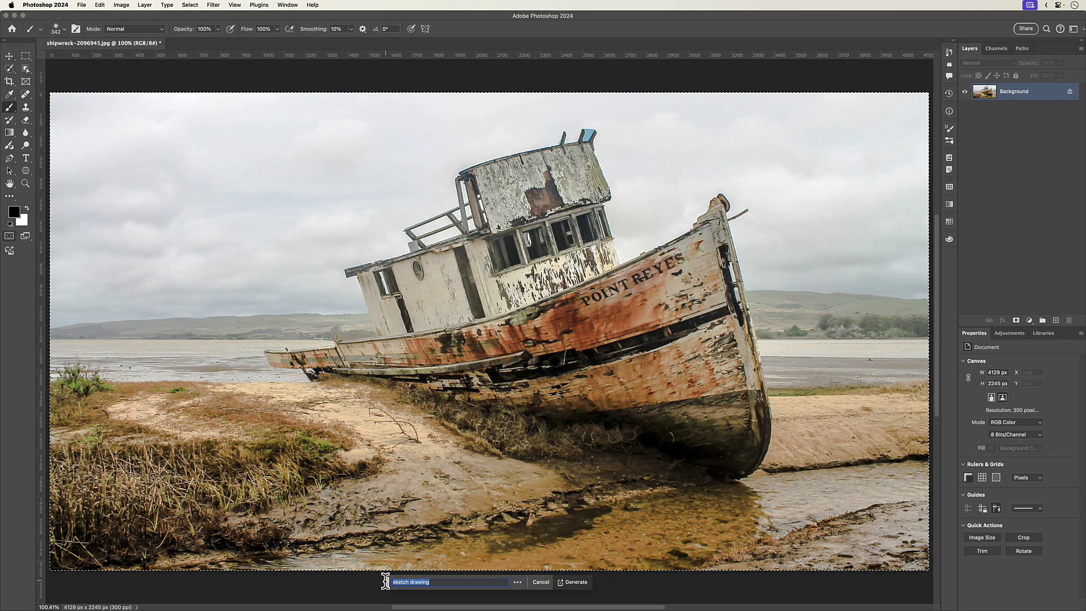
click(435, 584)
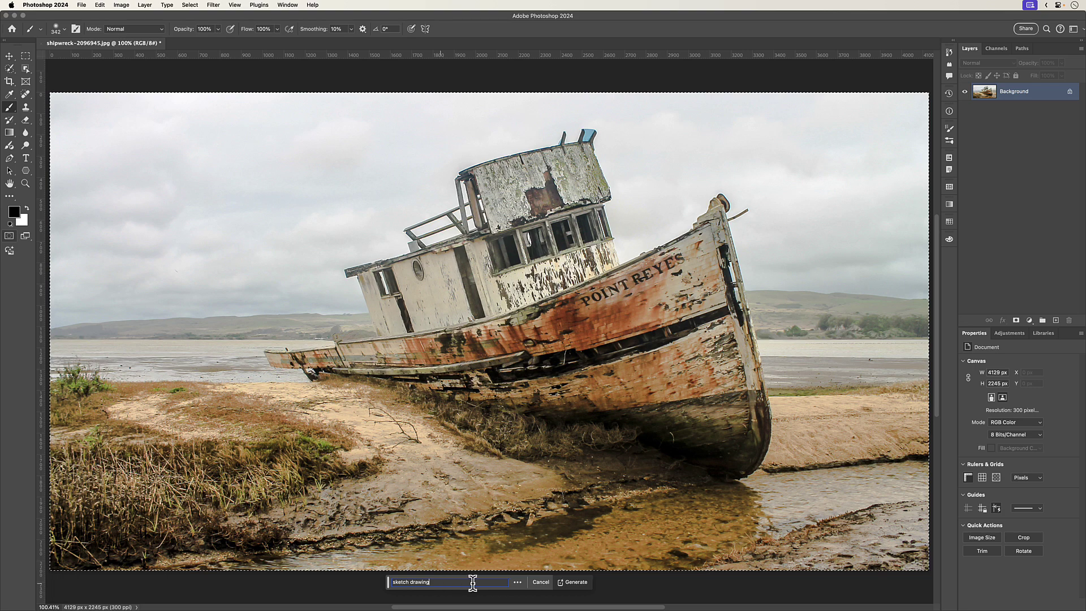
click(577, 587)
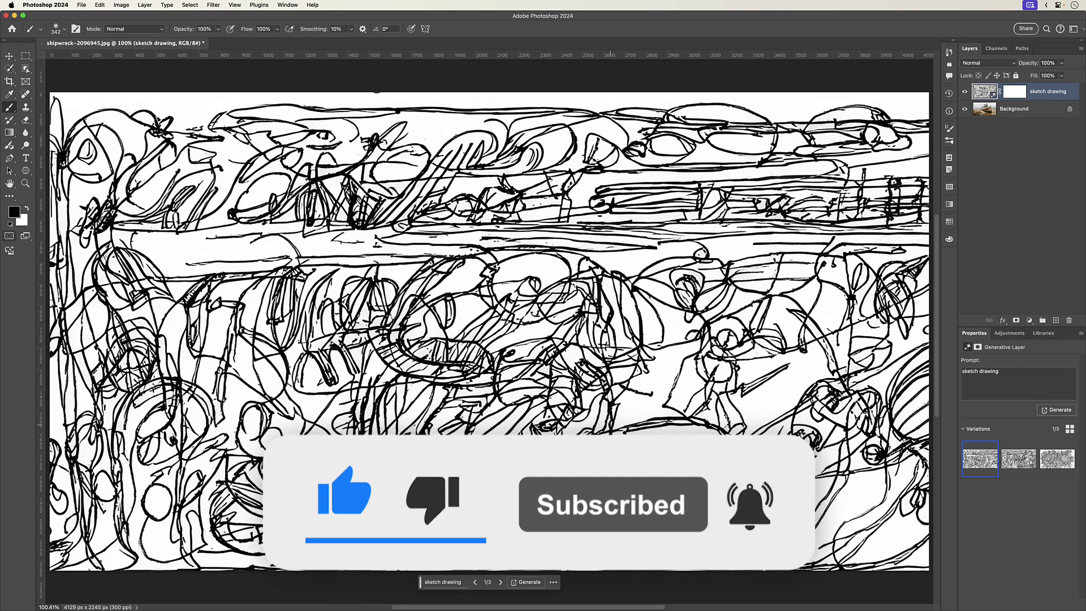
Cycle the sketch drawing variations to 2 of 3, then hide that layer.
click(500, 583)
click(500, 583)
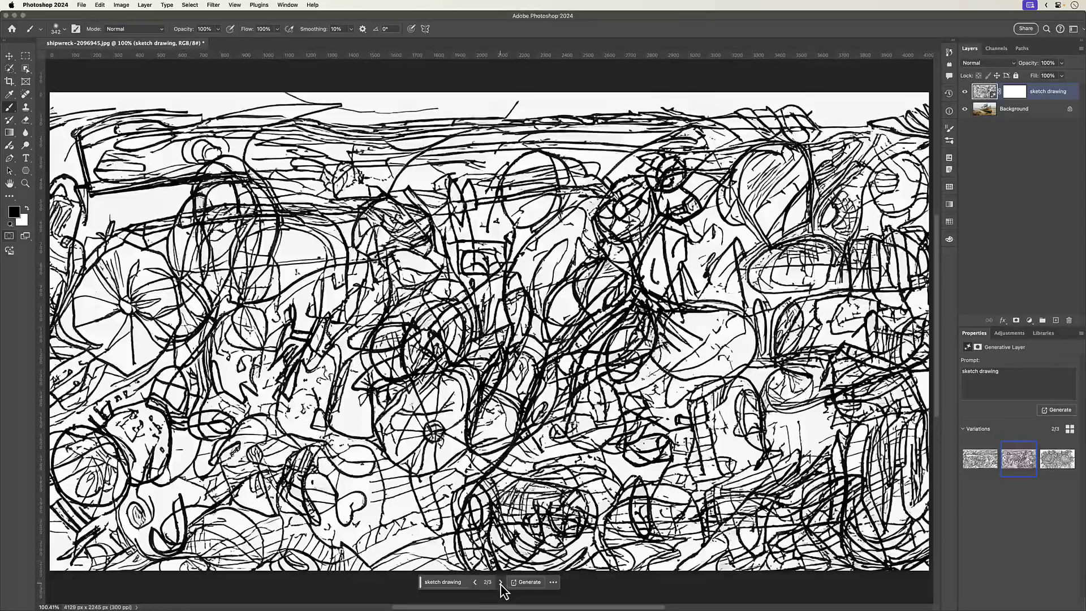
click(500, 583)
click(501, 583)
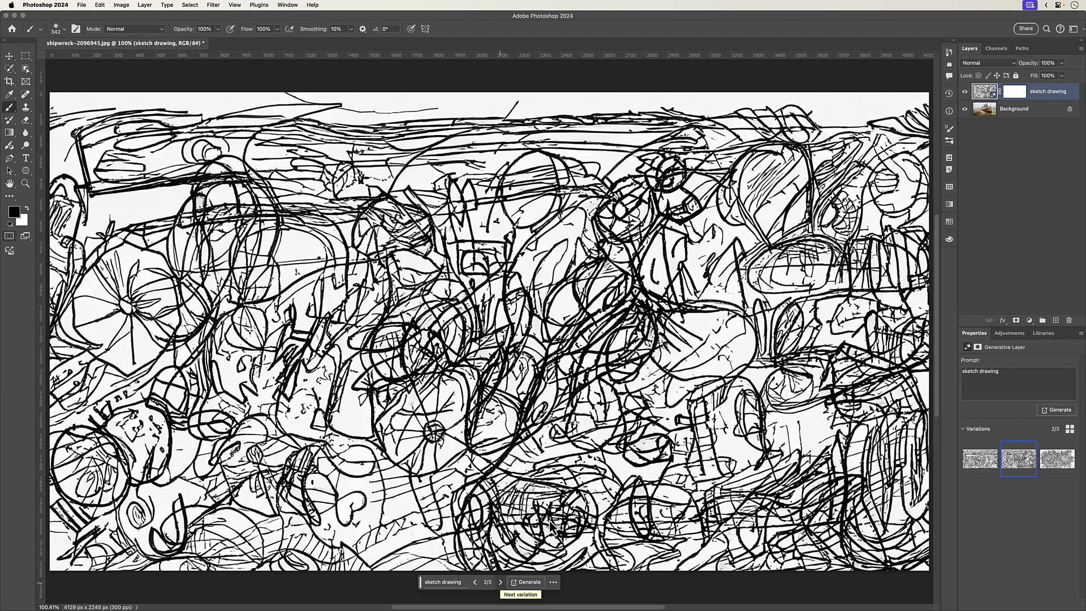
click(965, 92)
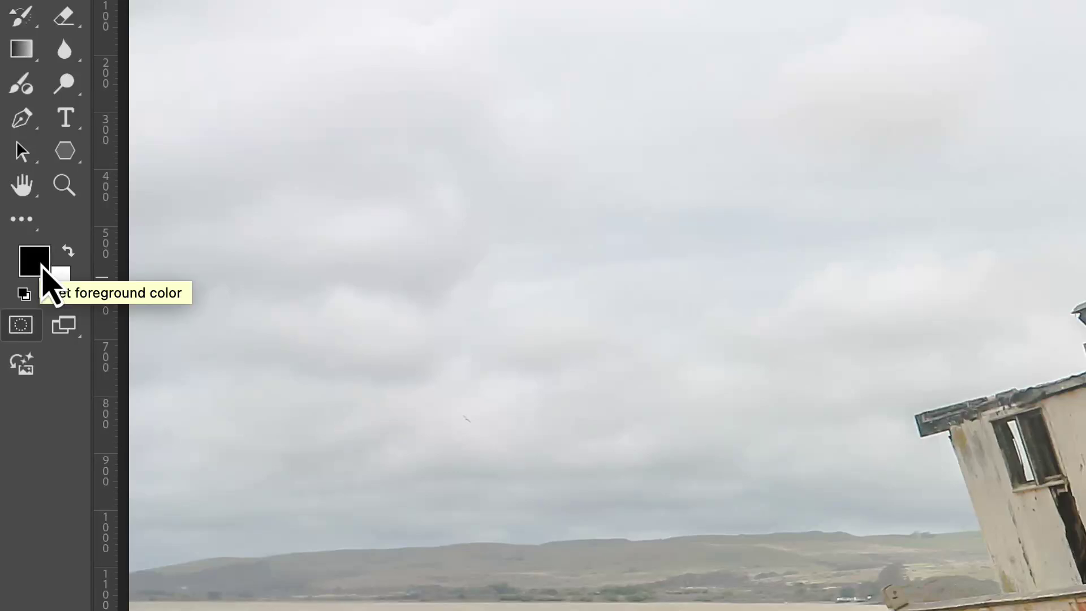
Set the foreground colour to neutral light grey #b3b3b3, brightness 70.
click(43, 270)
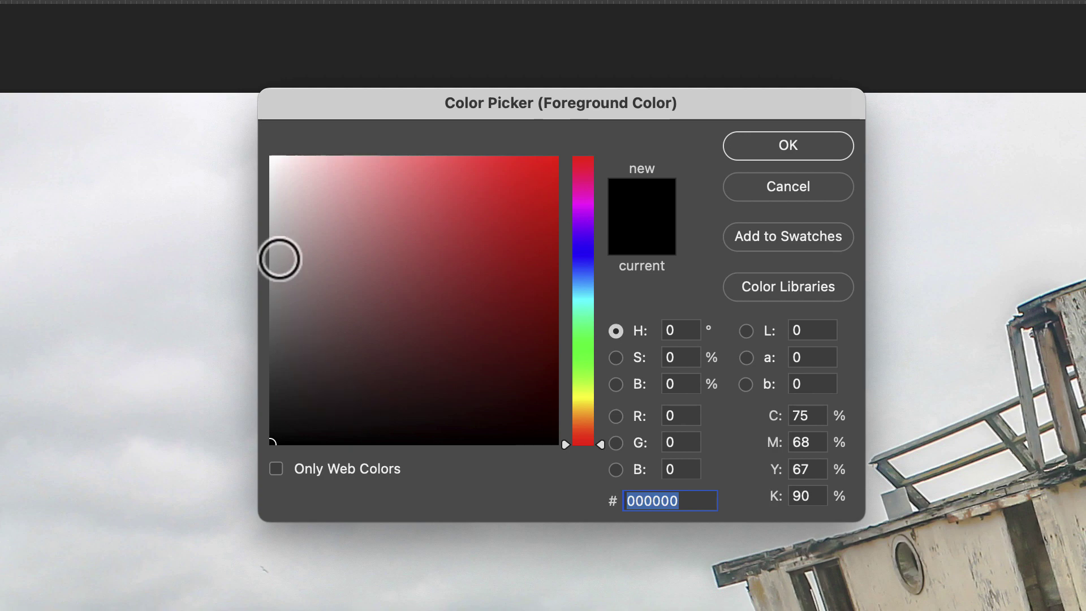
drag(276, 249, 260, 249)
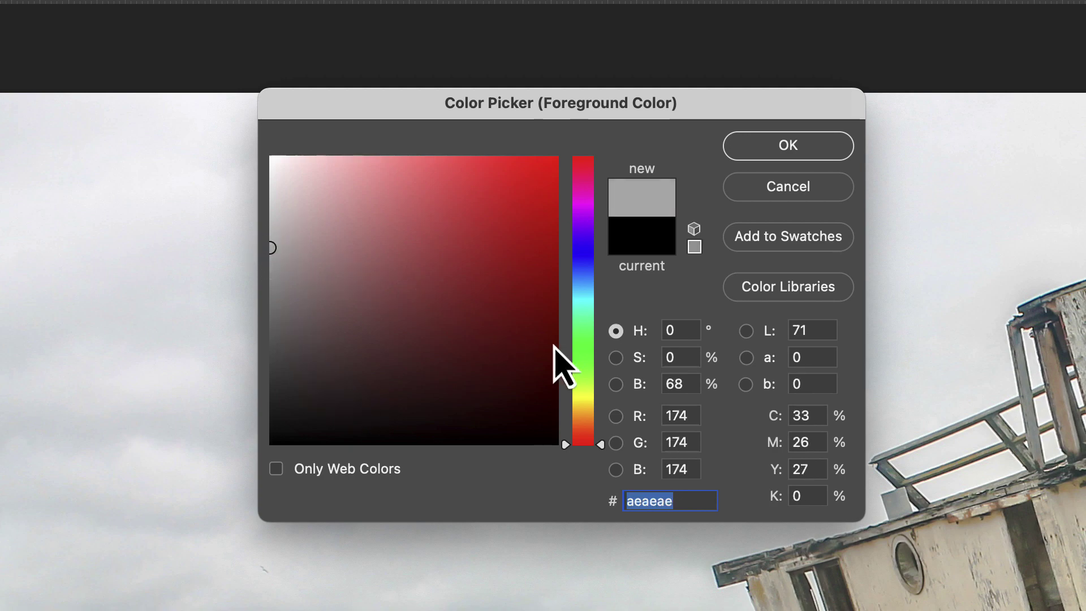
click(682, 383)
text(70)
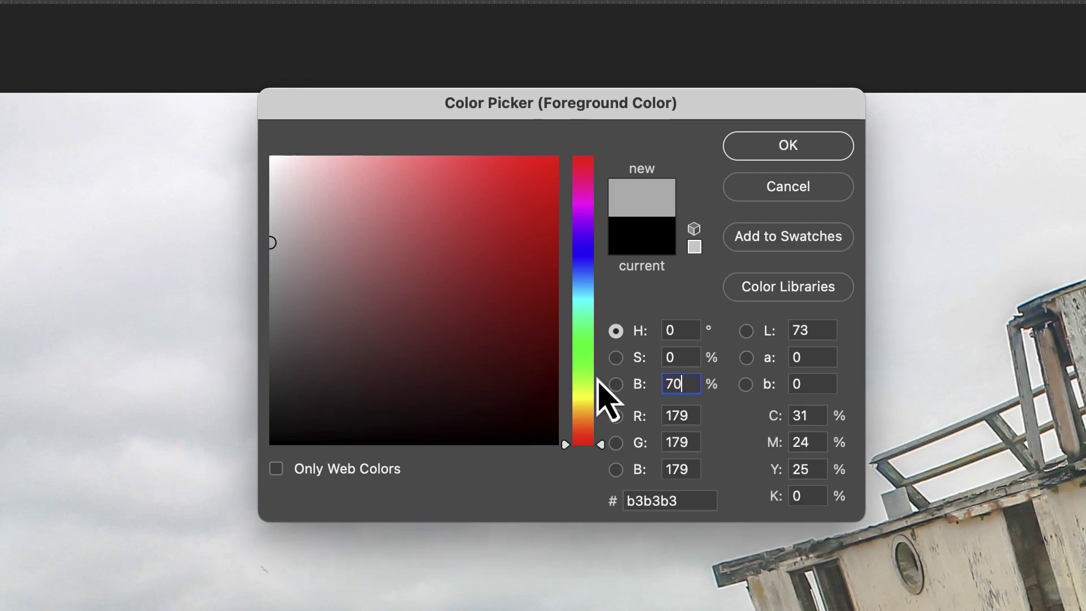
click(815, 152)
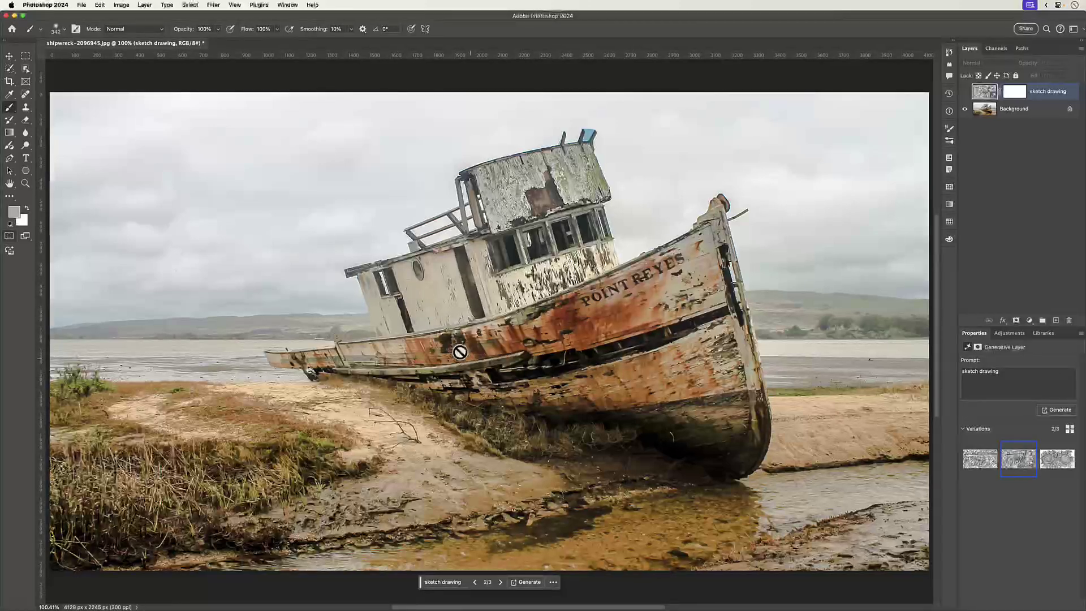
Enter Quick Mask, reset colours, and set the foreground to grey at brightness 50.
key(q)
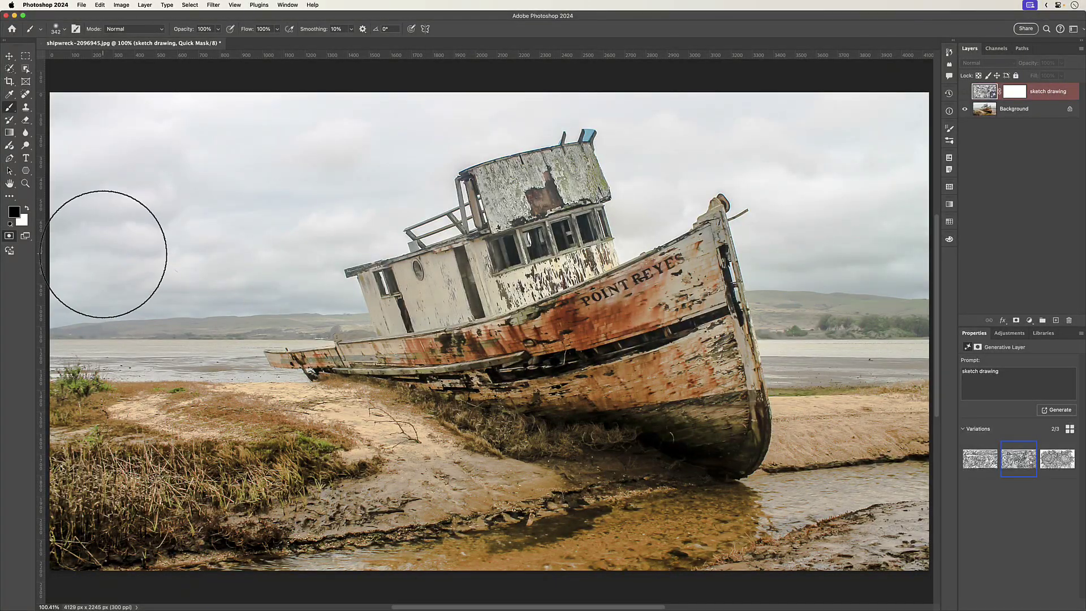
key(d)
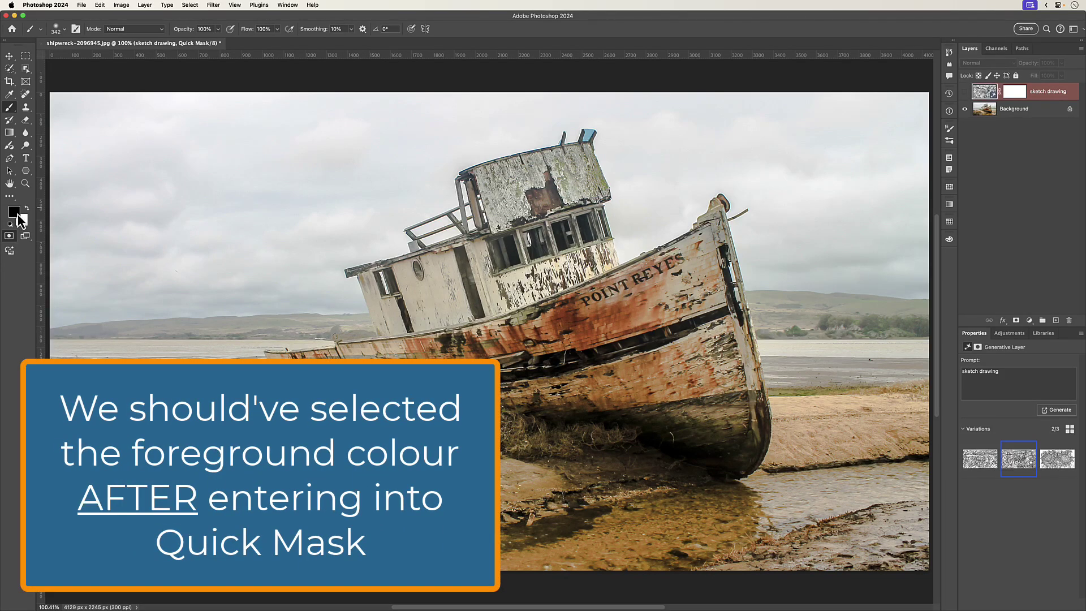
click(17, 215)
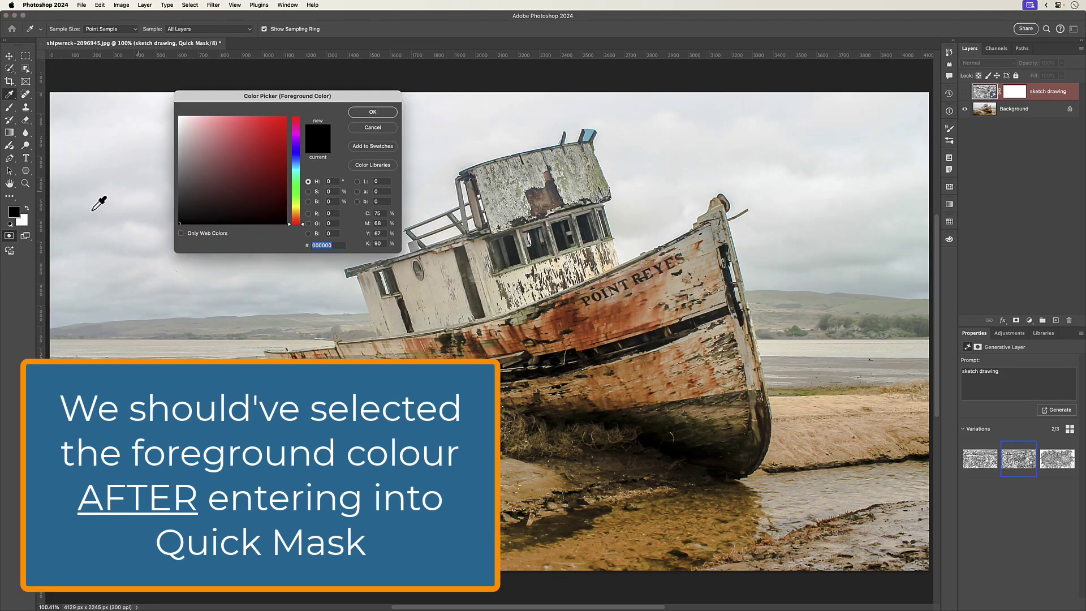
text(50)
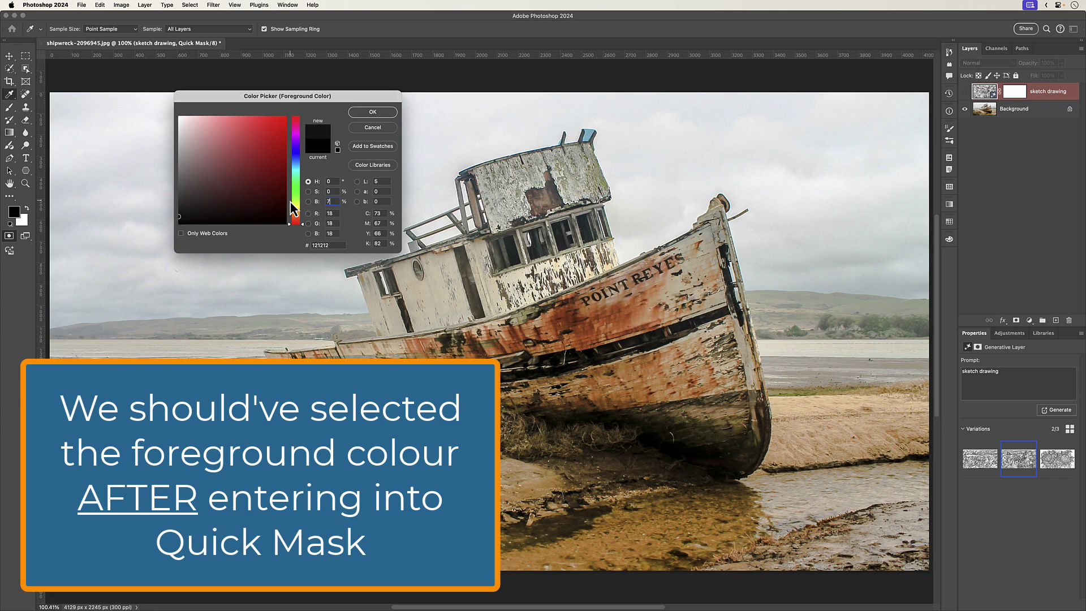
click(387, 113)
key(b)
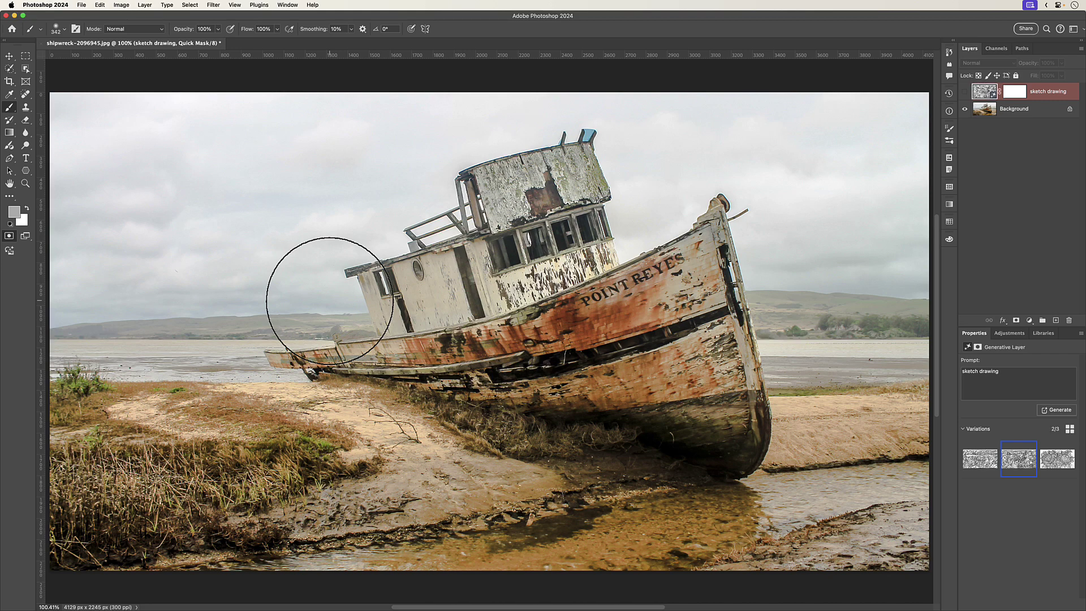
Fill the entire Quick Mask with the grey foreground colour.
key(alt)
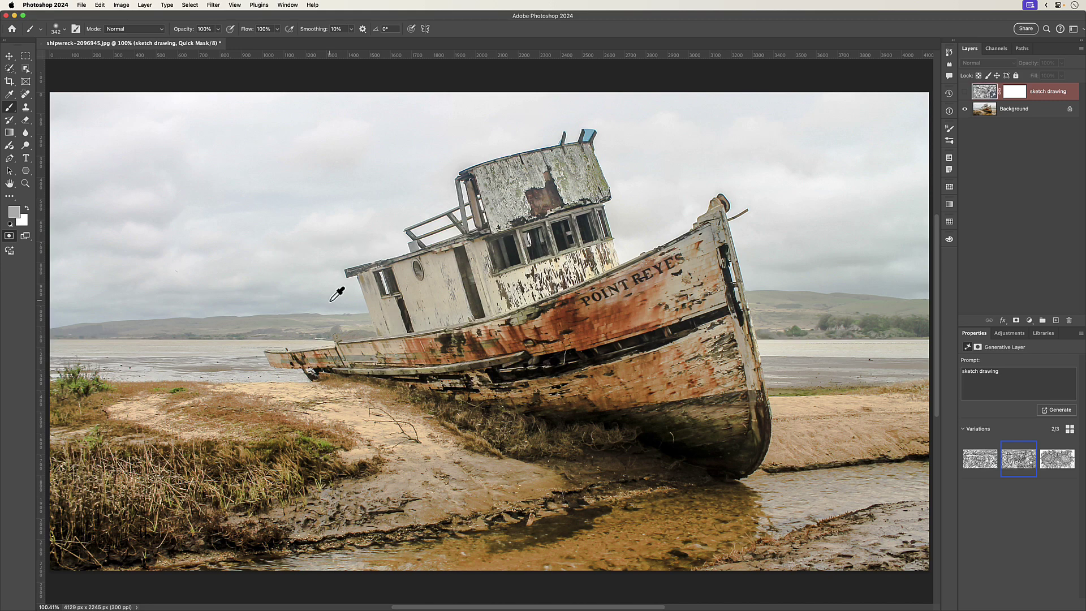
key(alt+BackSpace)
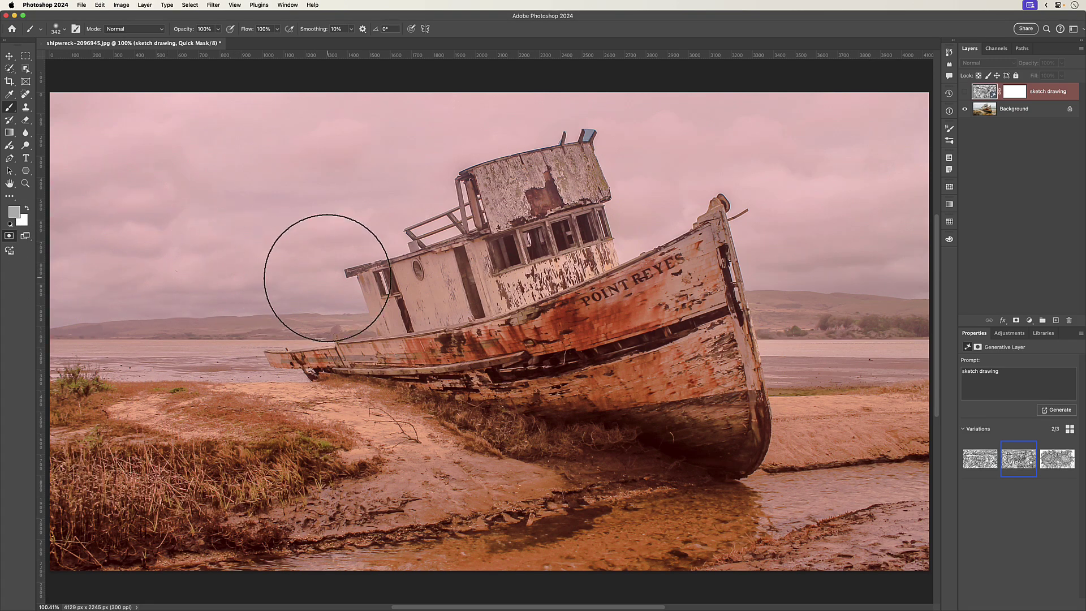
Exit Quick Mask, generate a second 'sketch drawing' fill, and preview variations 2 and 3.
key(q)
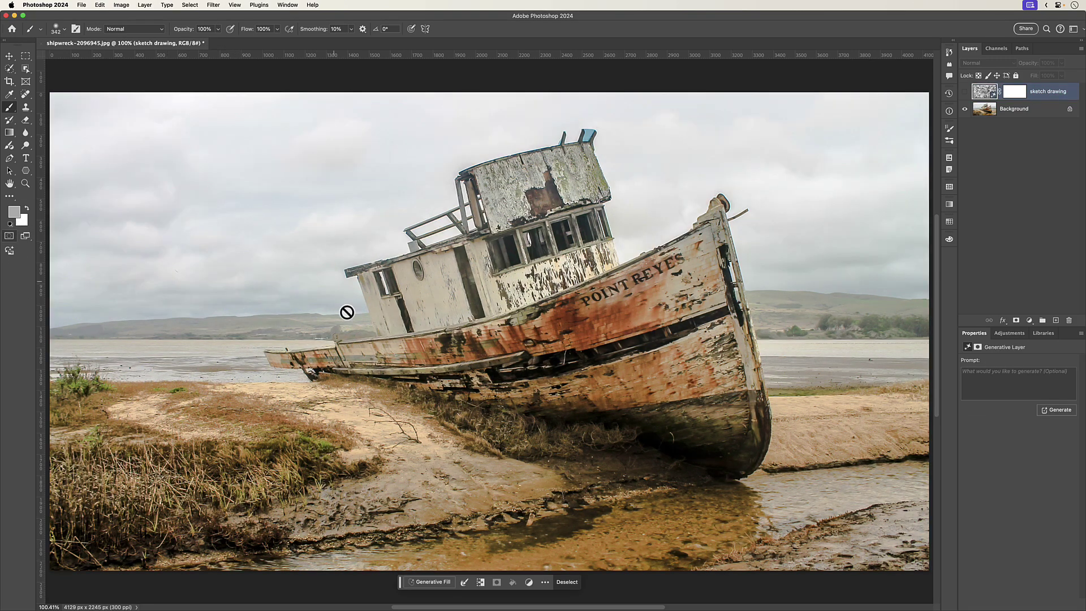
click(433, 583)
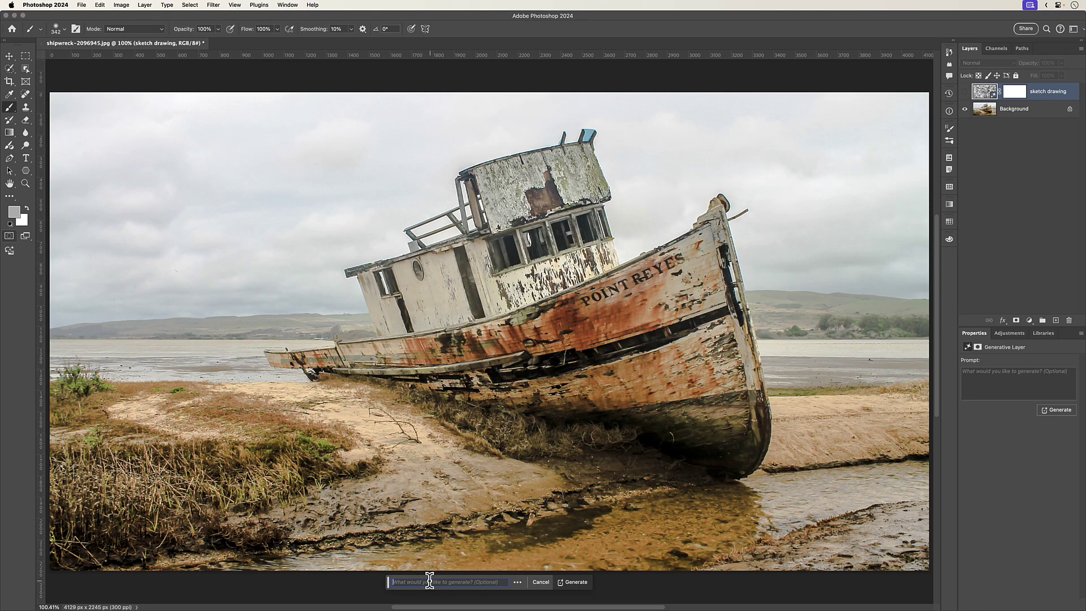
text(sketch drawing)
key(Return)
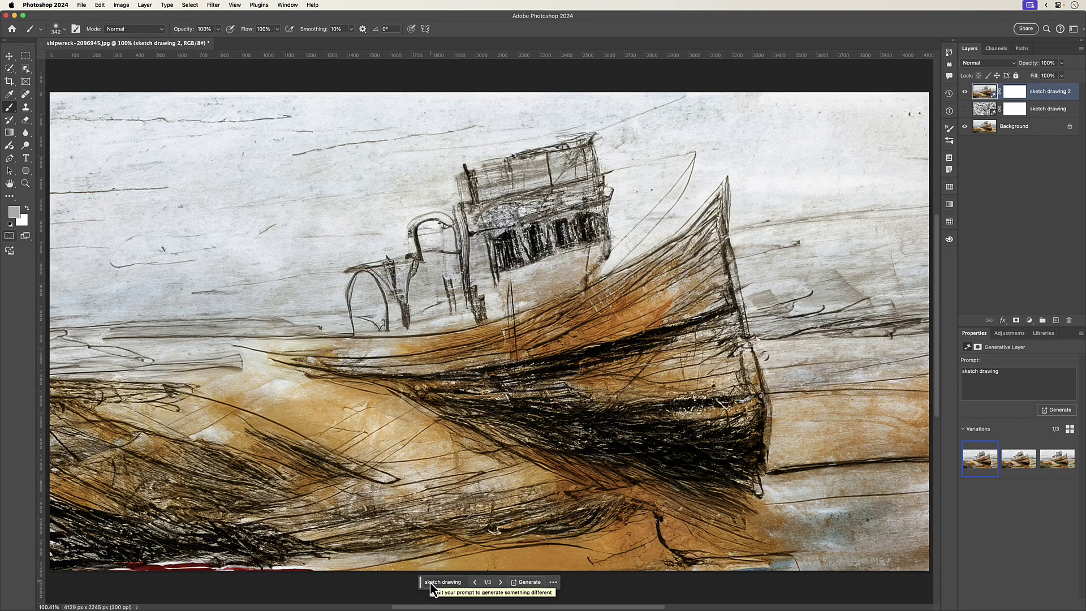
click(501, 583)
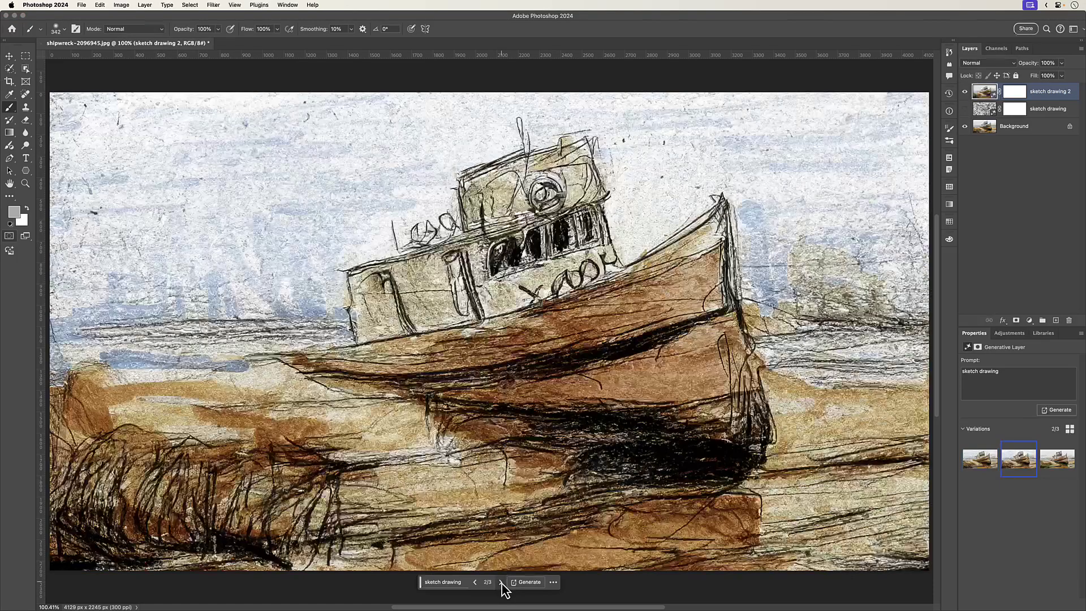
click(501, 582)
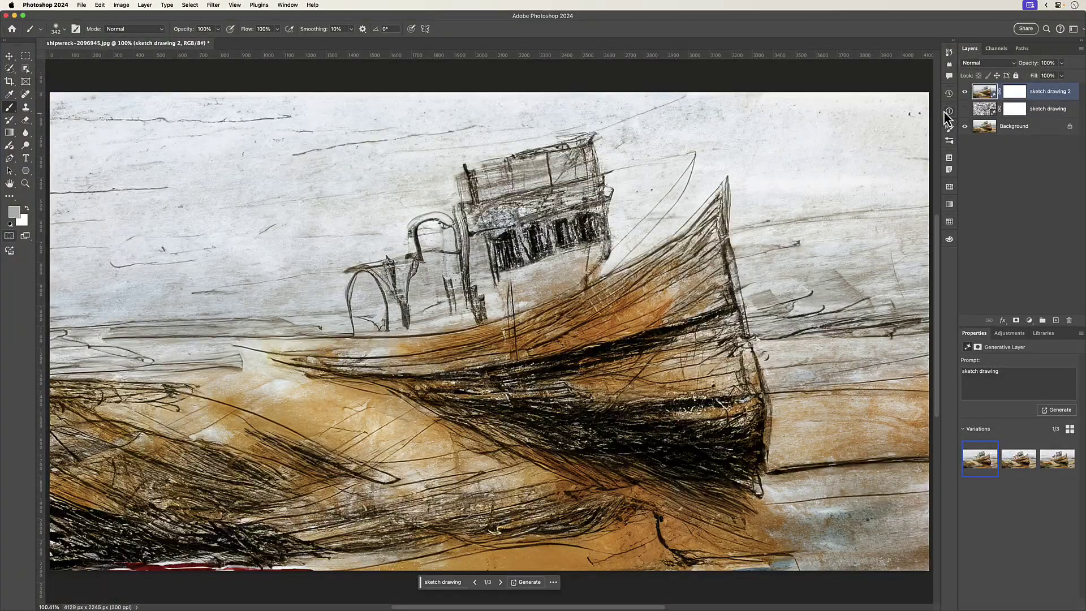
Hide the sketch drawing 2 layer, select the Background layer, and enter Quick Mask mode.
click(965, 91)
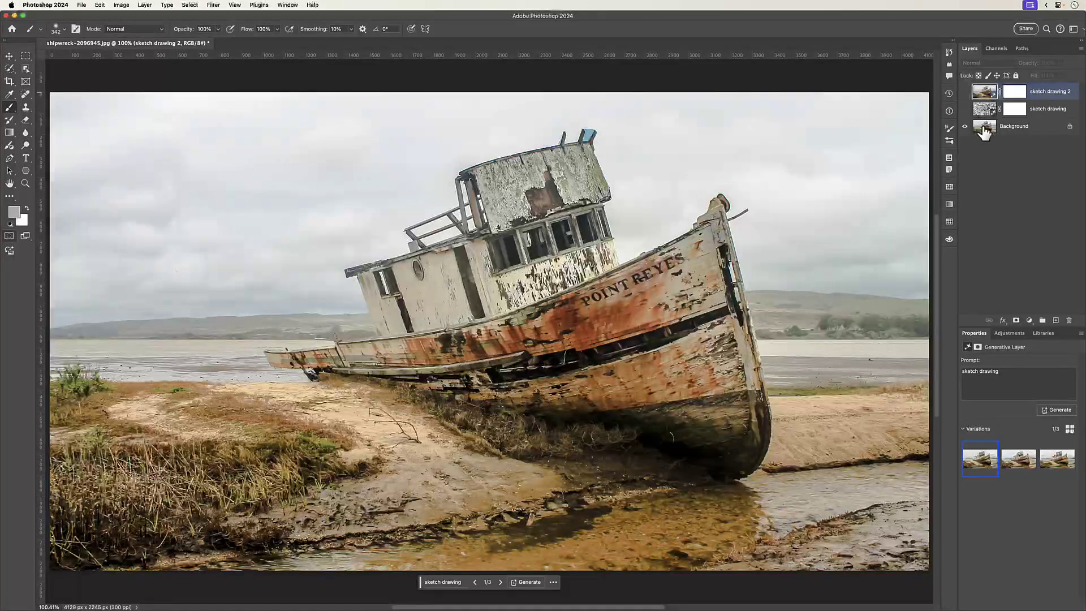
click(1013, 126)
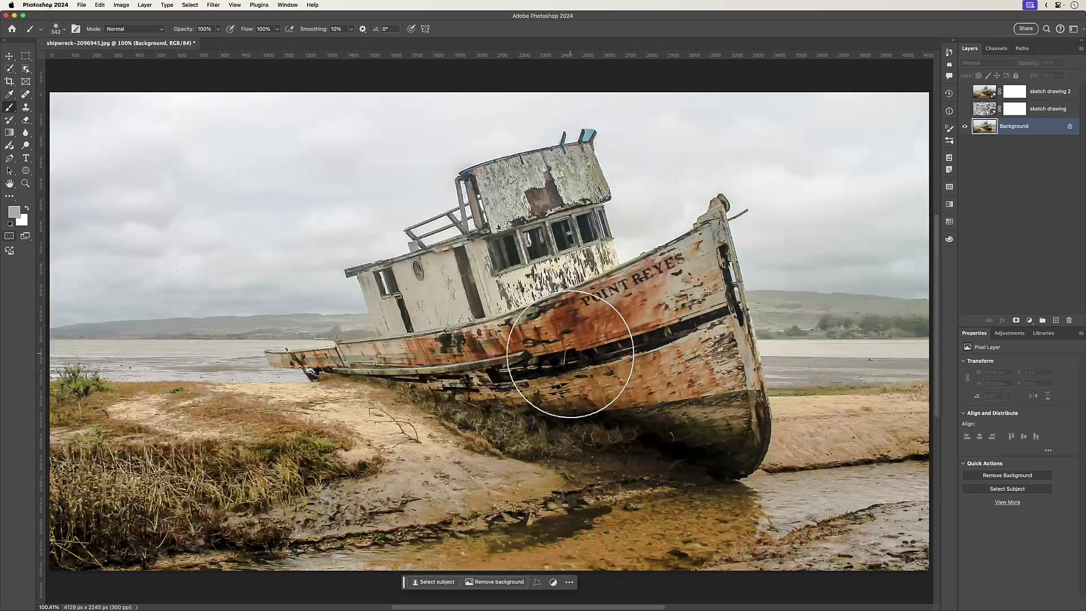
key(q)
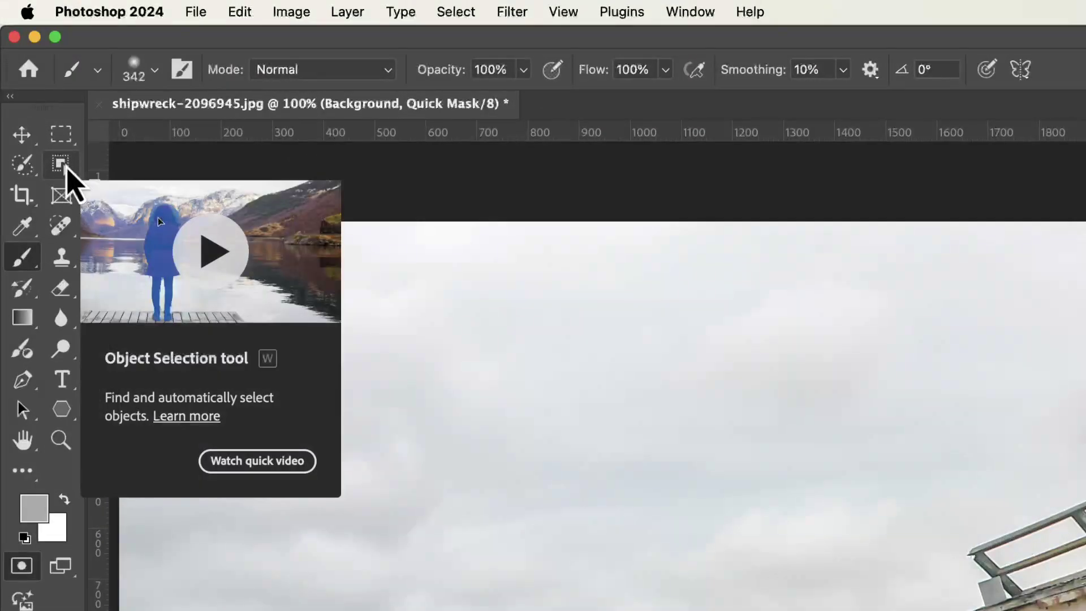
Auto-select the boat with Select Subject in Quick Mask, then switch to the Brush tool.
click(63, 166)
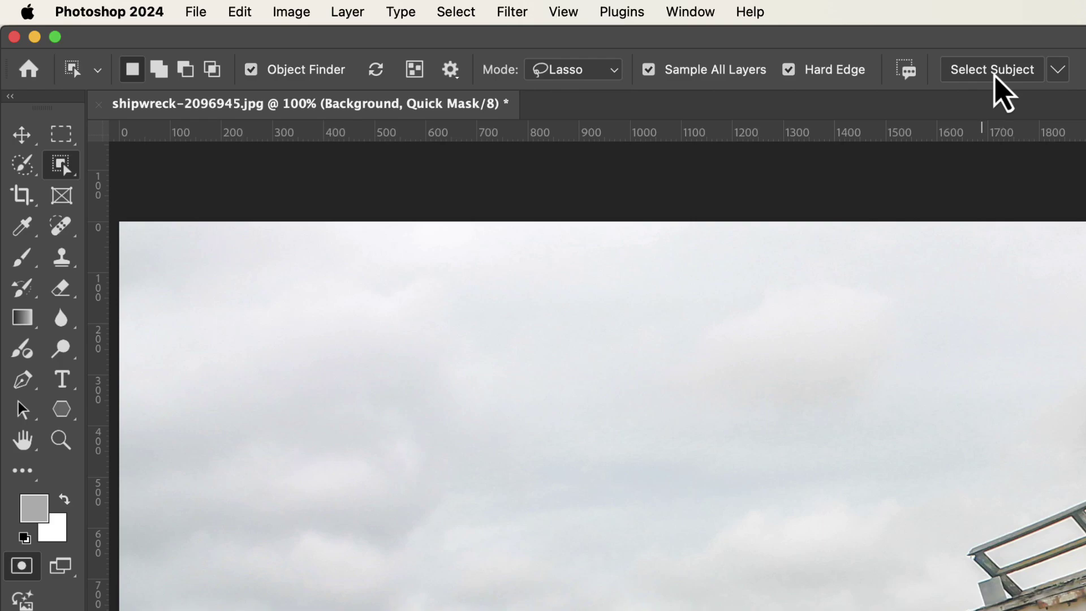
click(994, 77)
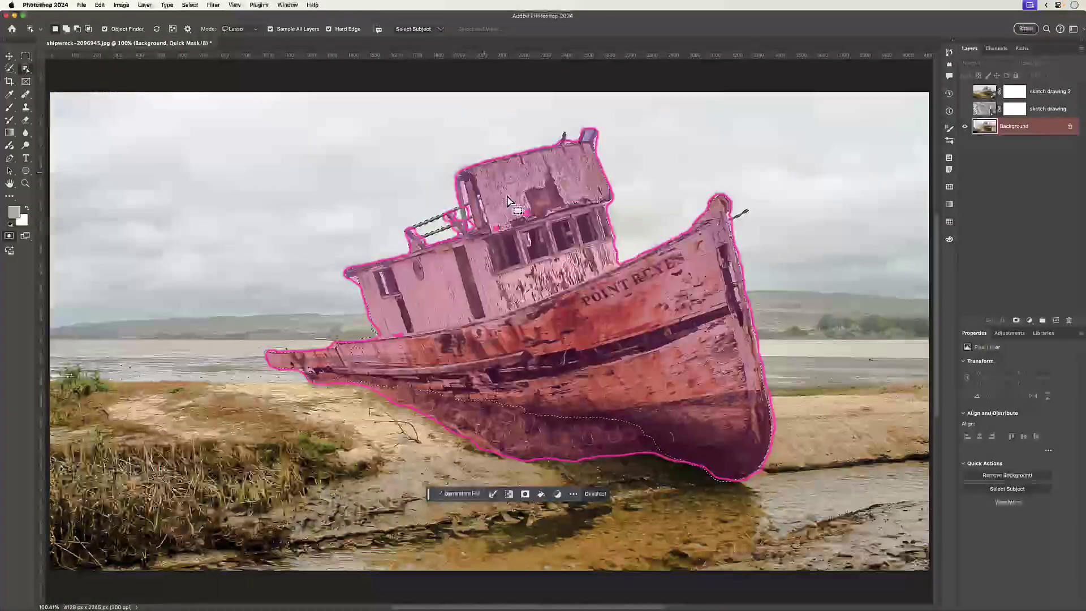
click(675, 423)
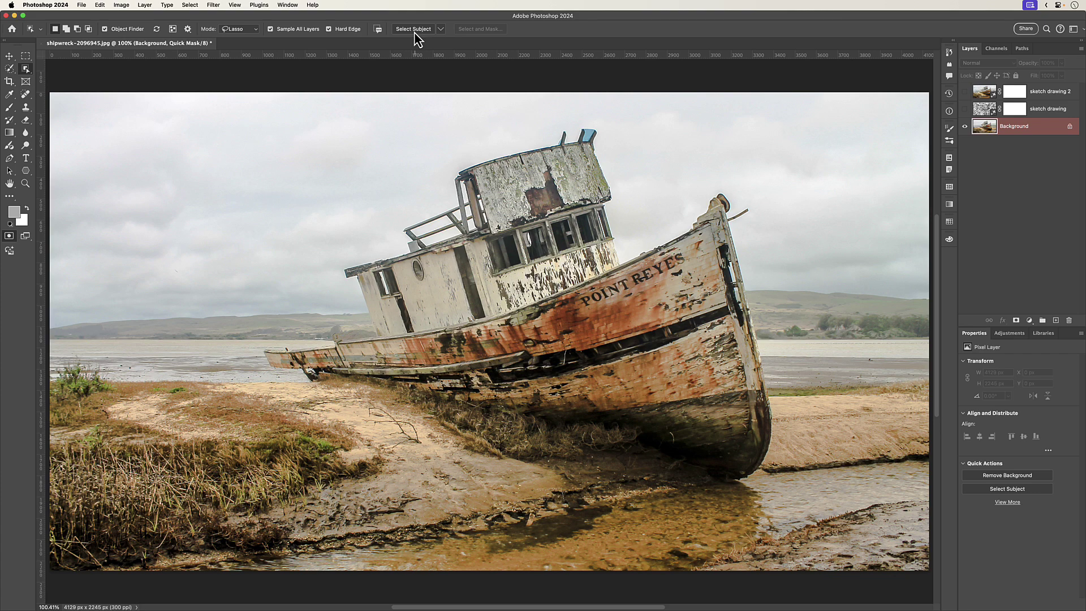
click(9, 110)
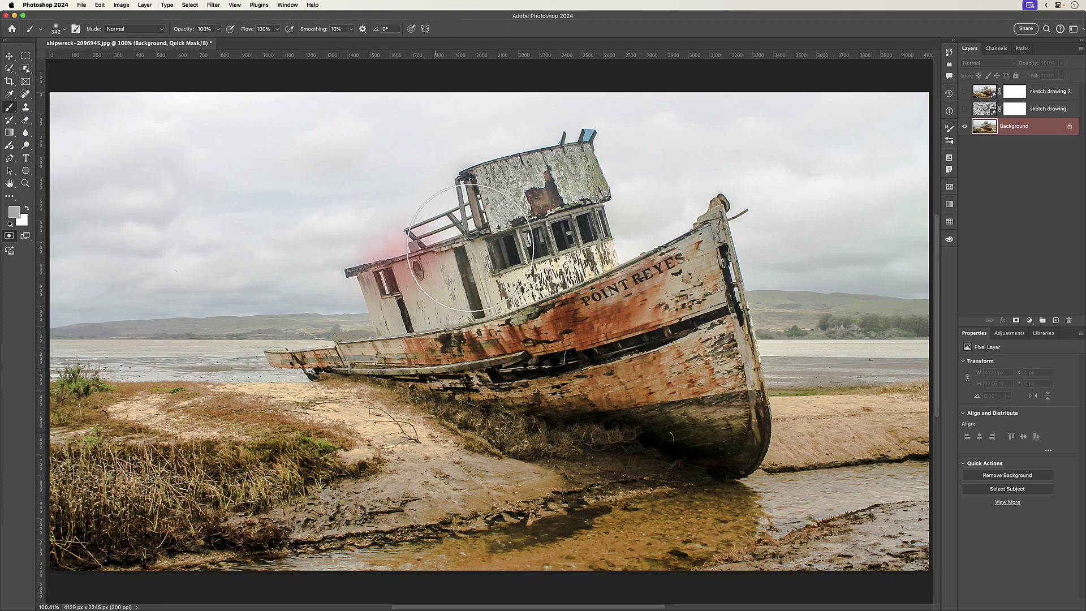
mouse_move(470, 248)
mouse_down()
mouse_move(511, 171)
mouse_move(464, 190)
mouse_move(523, 161)
mouse_move(574, 166)
mouse_move(593, 216)
mouse_move(365, 275)
mouse_move(361, 316)
mouse_move(400, 328)
mouse_move(506, 310)
mouse_move(556, 291)
mouse_move(592, 255)
mouse_move(583, 232)
mouse_move(473, 263)
mouse_move(528, 282)
mouse_move(612, 268)
mouse_move(712, 220)
mouse_move(355, 276)
mouse_up()
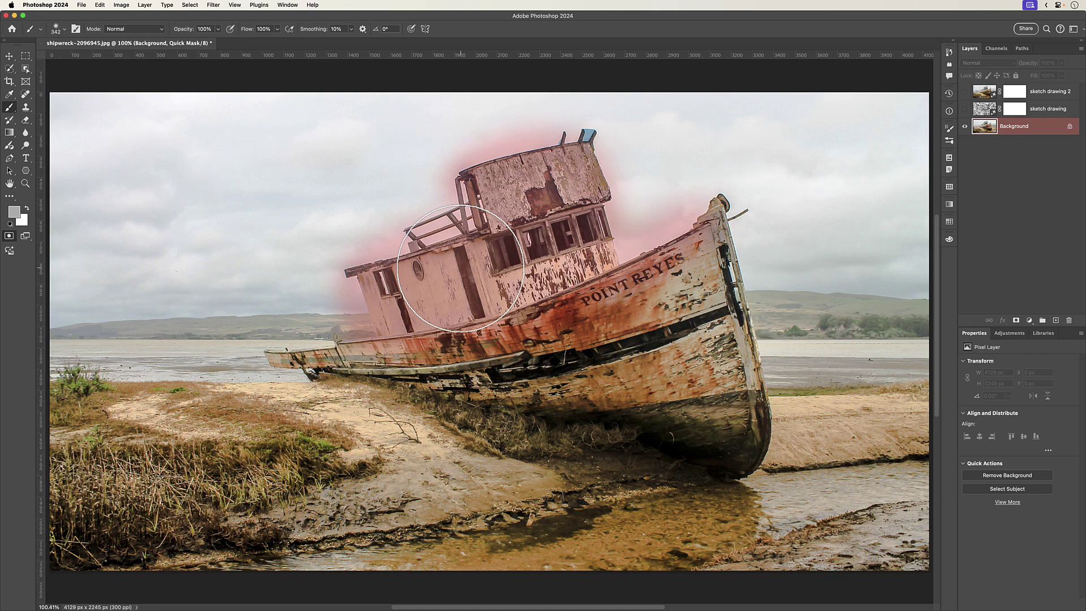
key(super+z)
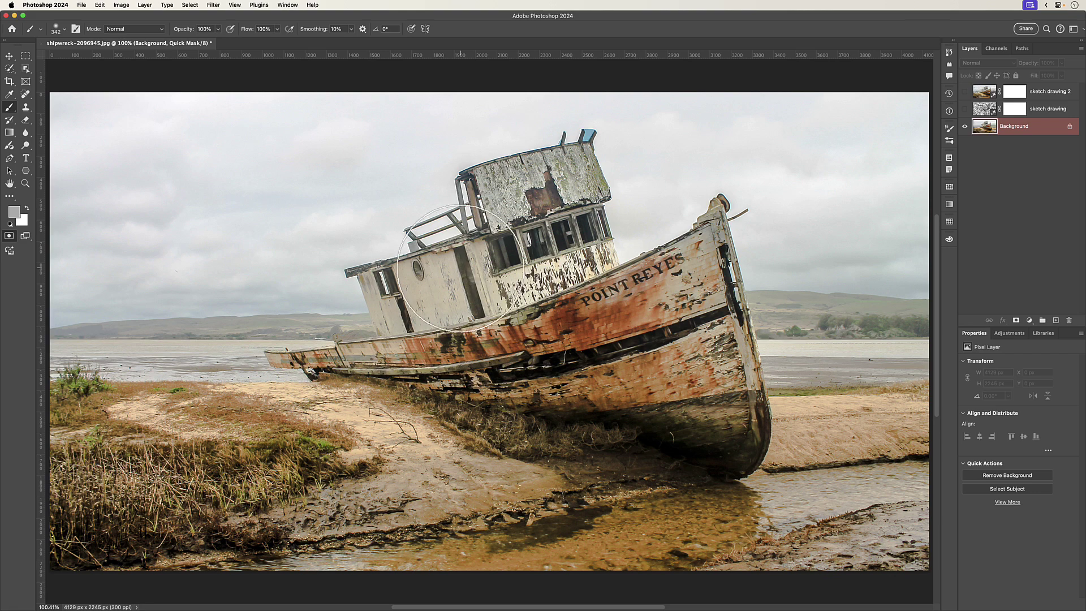
Select the whole boat using the Object Selection tool's Select Subject.
click(26, 69)
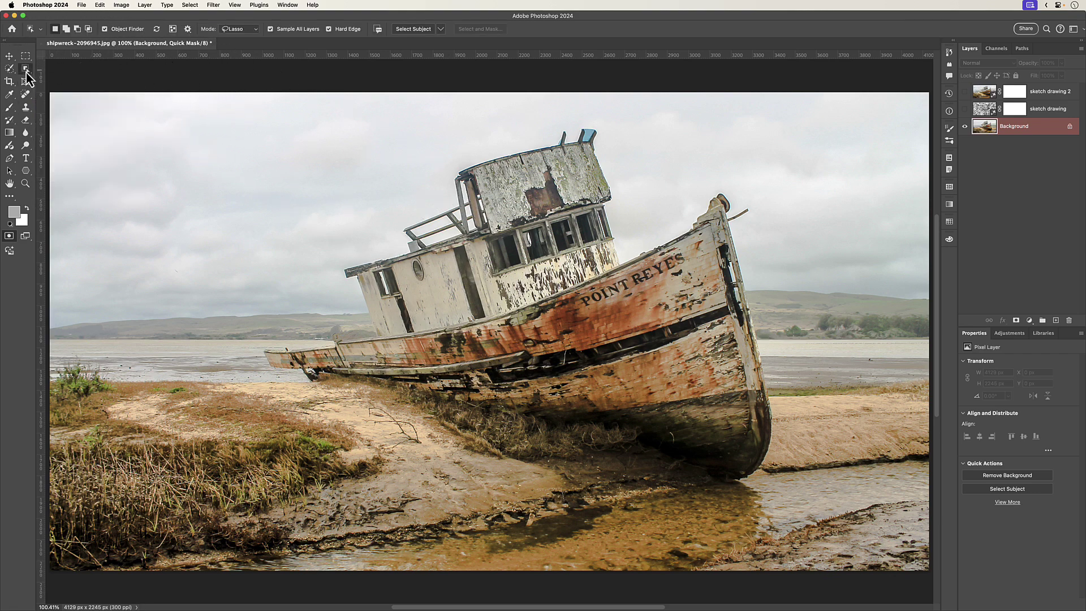
click(412, 31)
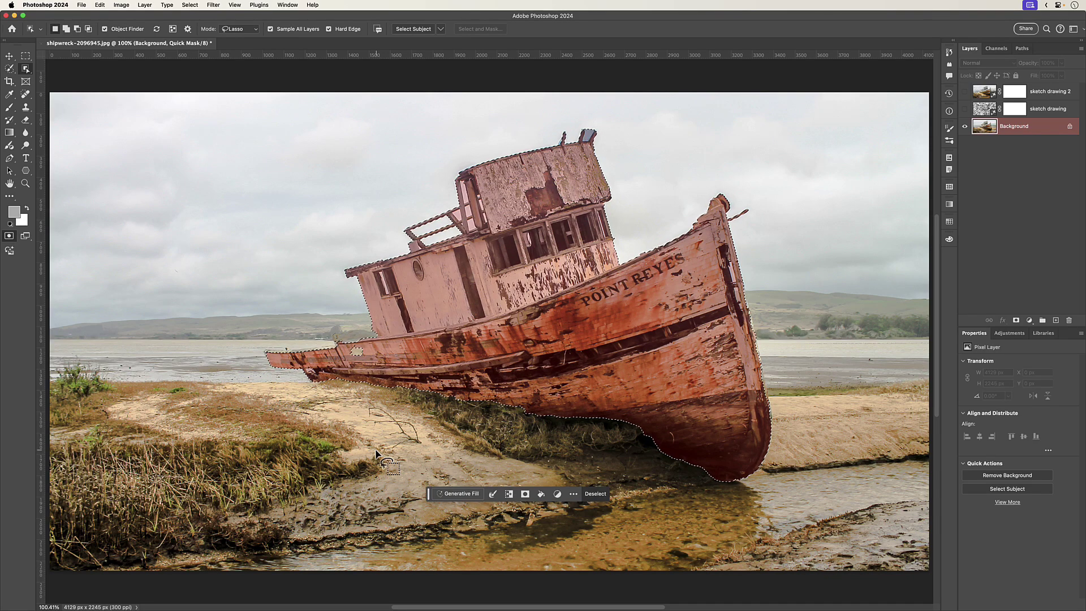
Leave Quick Mask and generate a 'sketch drawing' Generative Fill from the selected boat.
key(q)
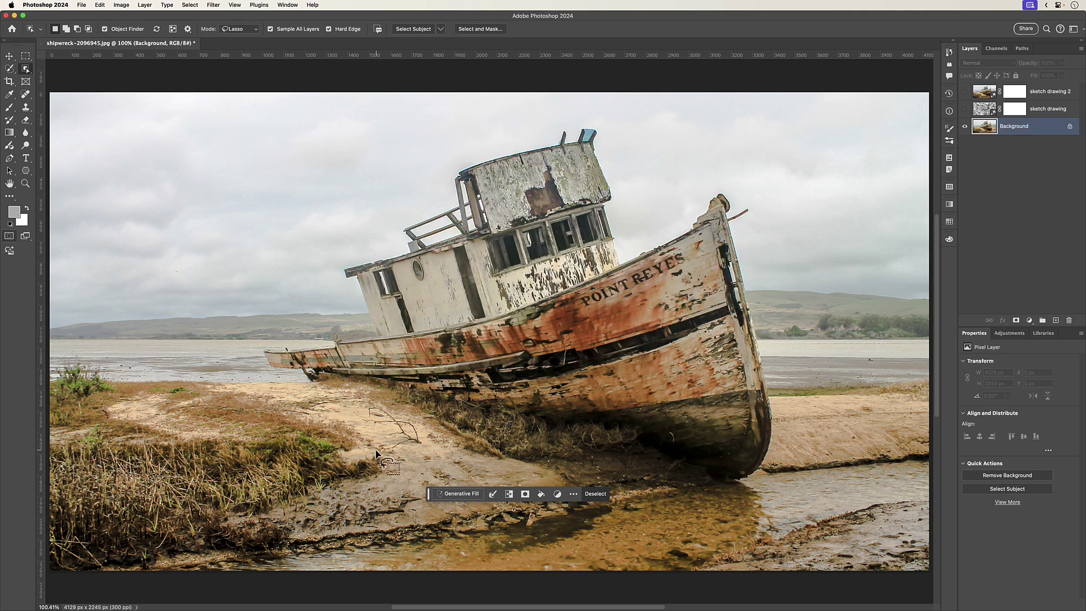
click(457, 493)
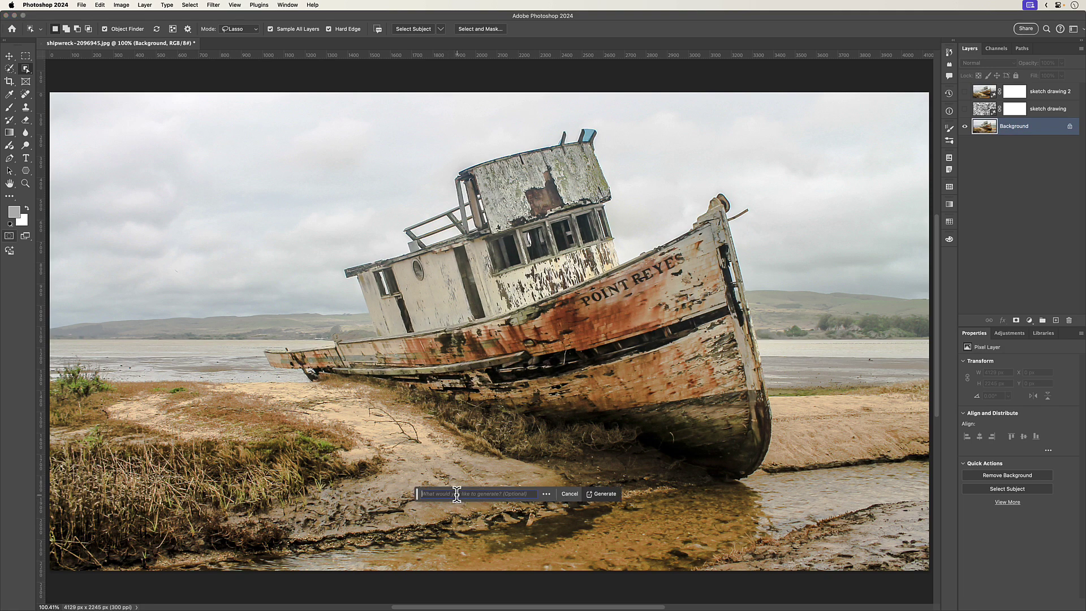
text(sketch drawing)
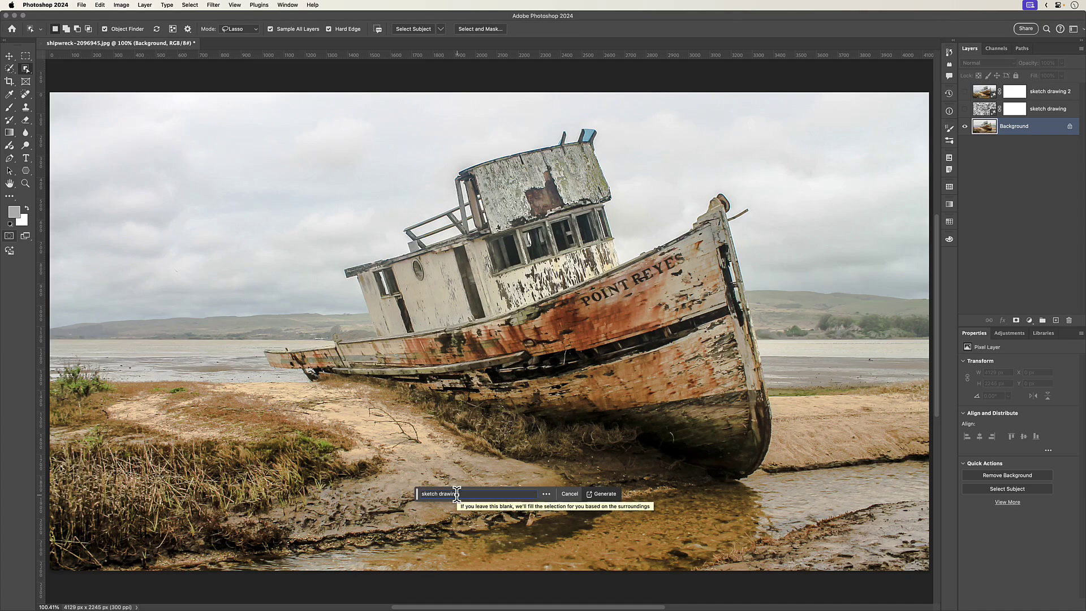
key(Return)
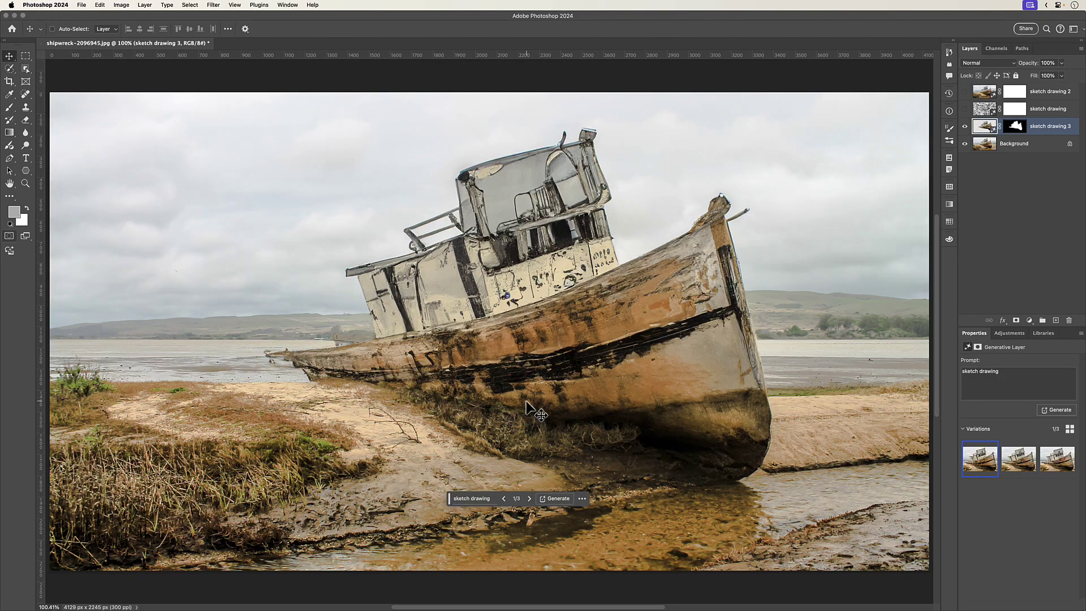
Cycle through the three generated boat sketch variations, ending on the third.
click(530, 499)
click(530, 499)
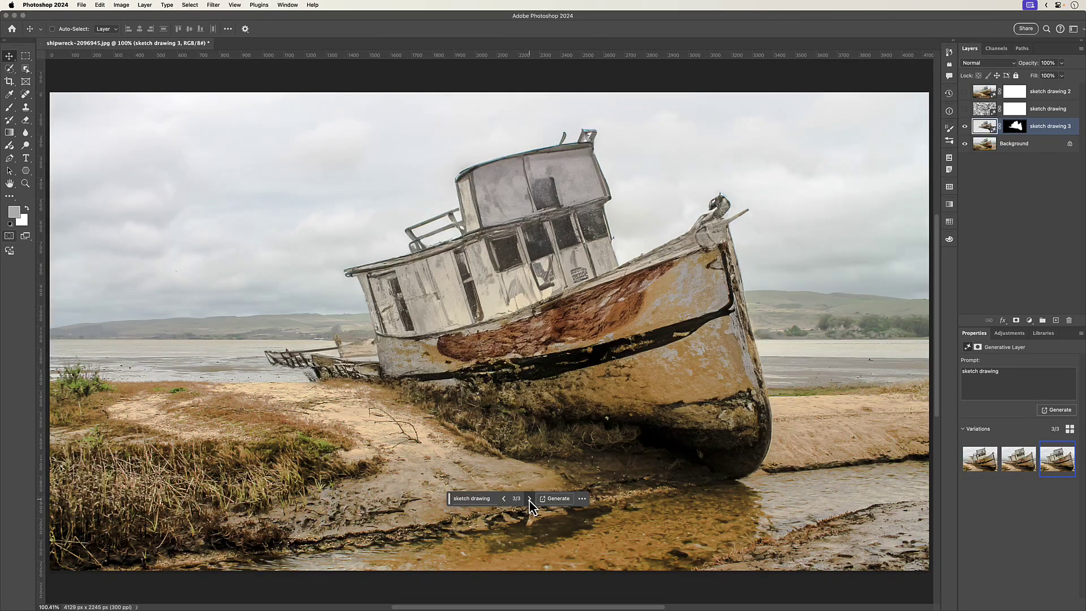
click(529, 499)
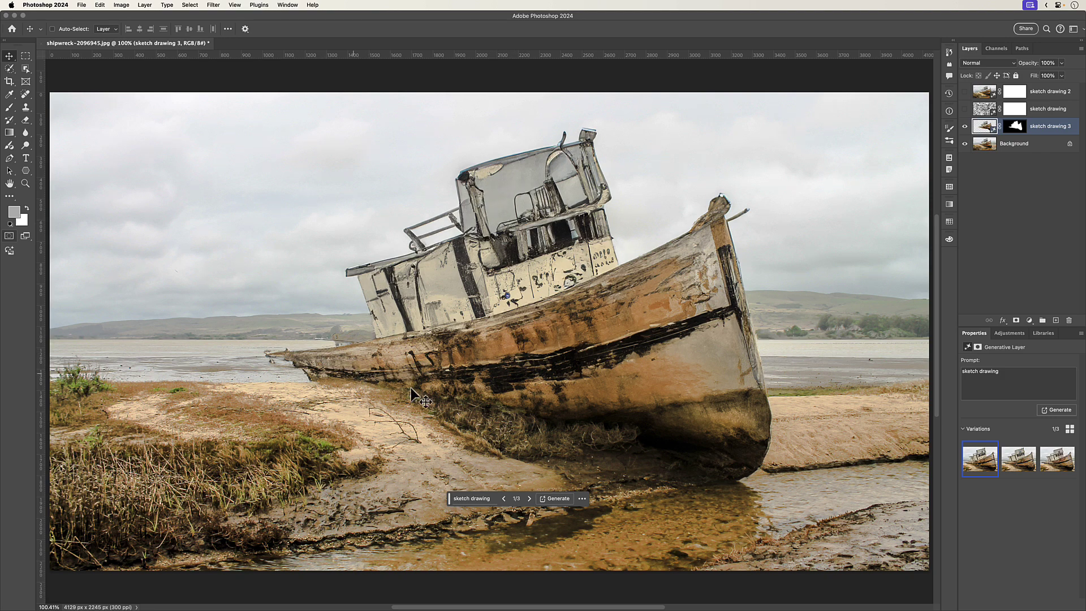
click(530, 499)
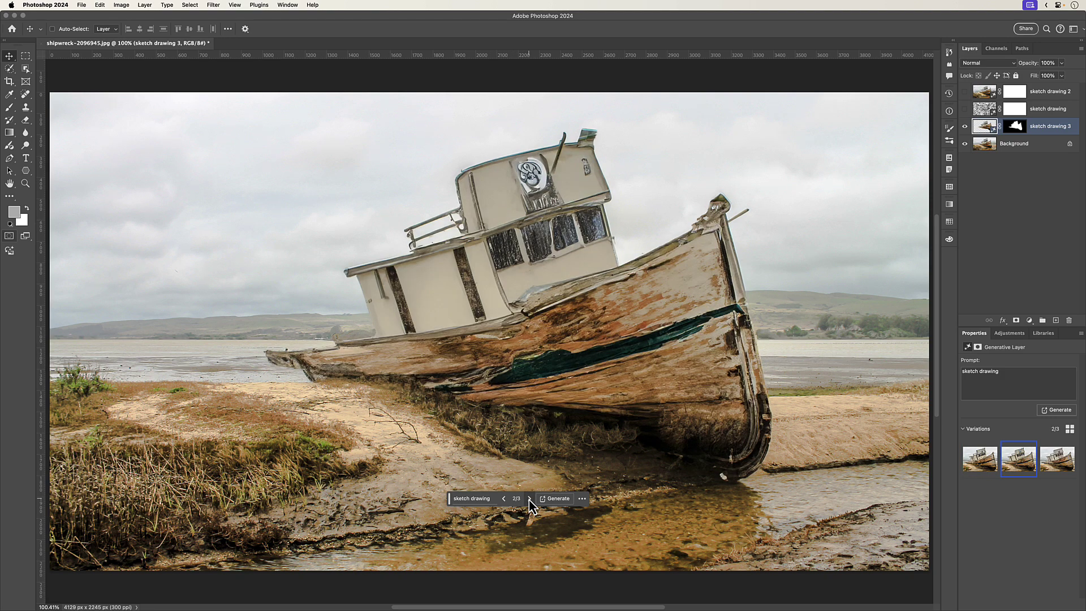
click(529, 499)
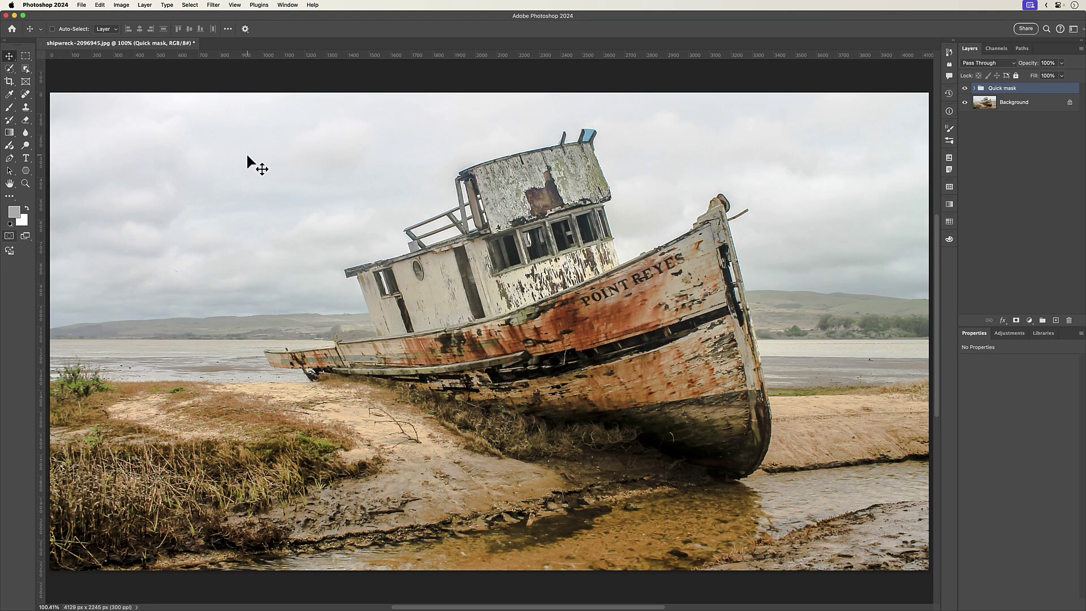
Switch to the Selection Brush Tool from the lasso flyout and enlarge it to 400 pixels.
key(w)
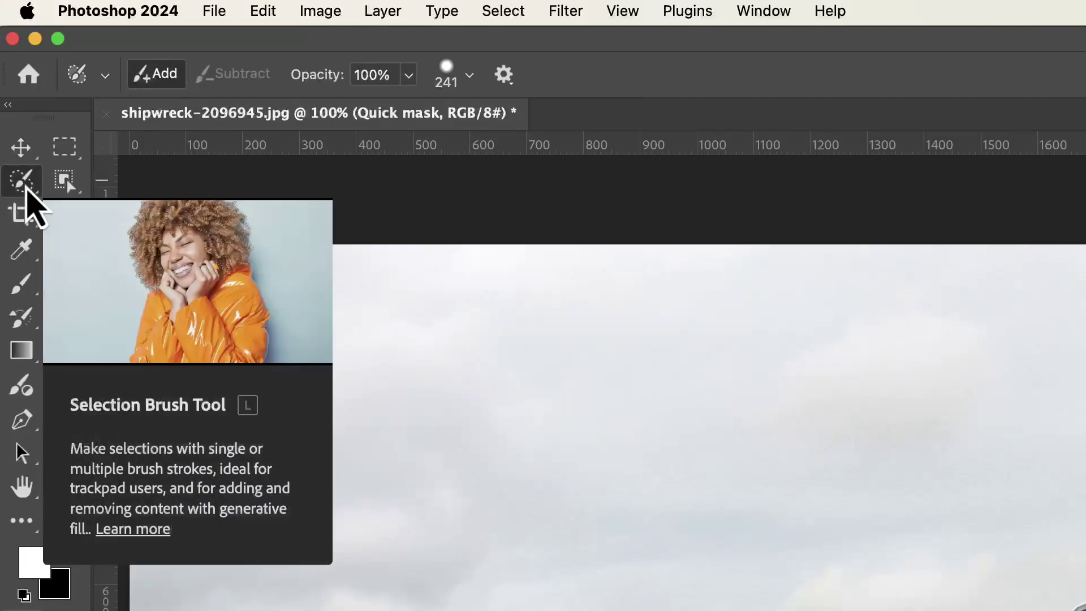
click(23, 185)
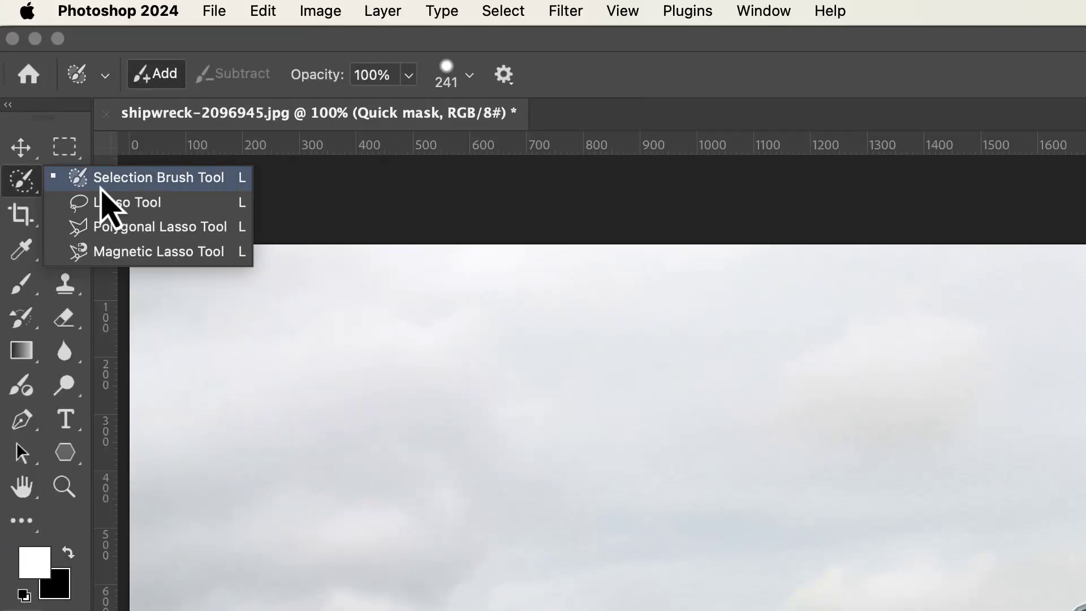
click(129, 180)
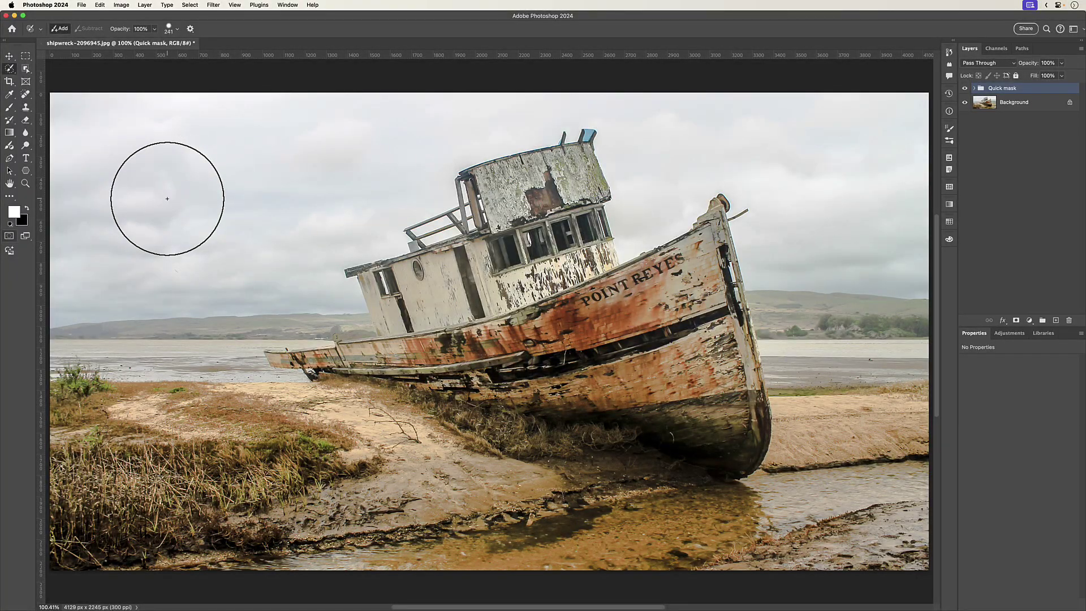
key(bracketleft)
key(bracketleft)
key(bracketright)
key(bracketright)
key(bracketright)
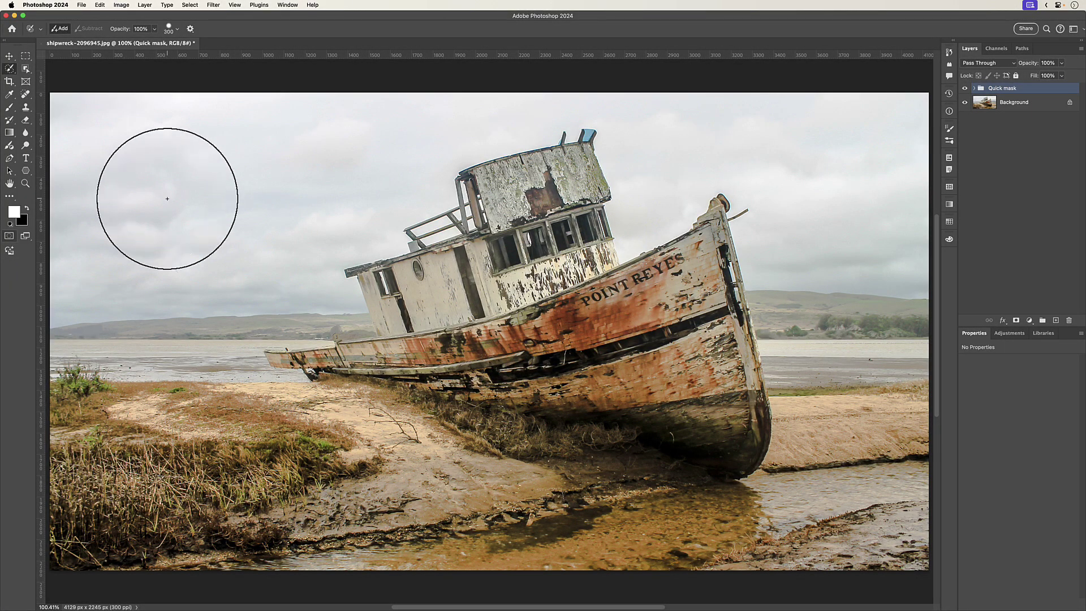
key(bracketright)
key(bracketright)
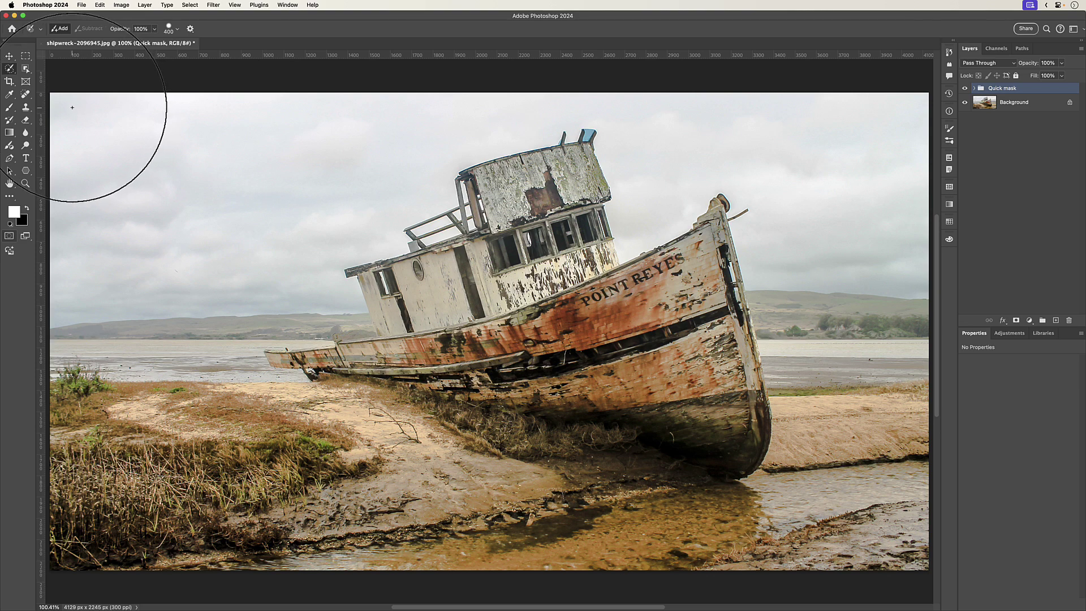
Paint a selection across the photo with the Selection Brush and bring up Generative Fill.
mouse_move(72, 107)
mouse_down()
mouse_move(934, 93)
mouse_move(955, 609)
mouse_move(436, 572)
mouse_move(137, 571)
mouse_move(137, 514)
mouse_move(61, 535)
mouse_move(66, 117)
mouse_up()
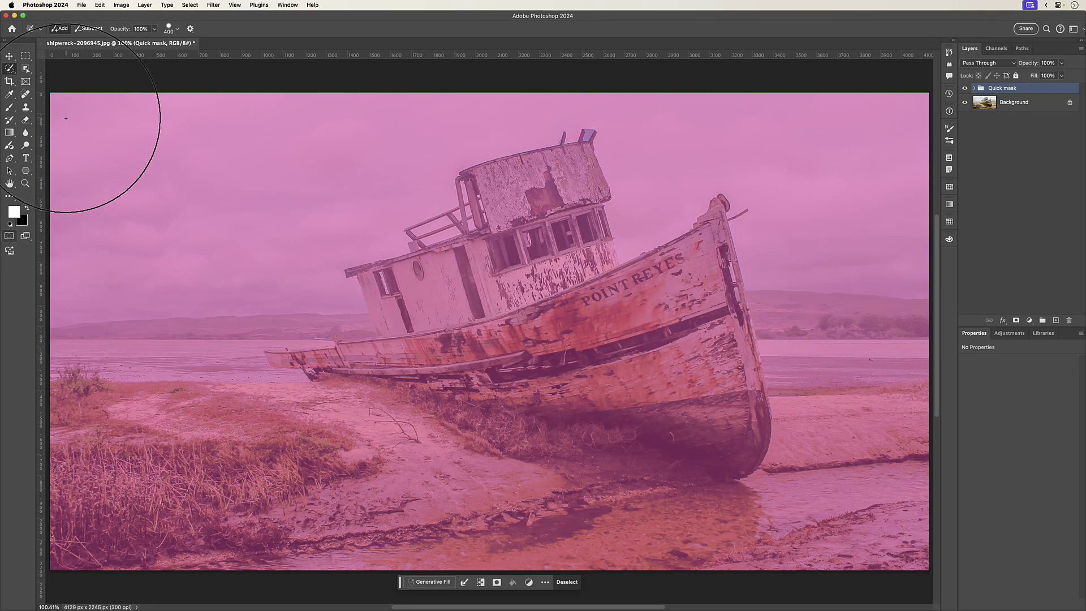
click(439, 583)
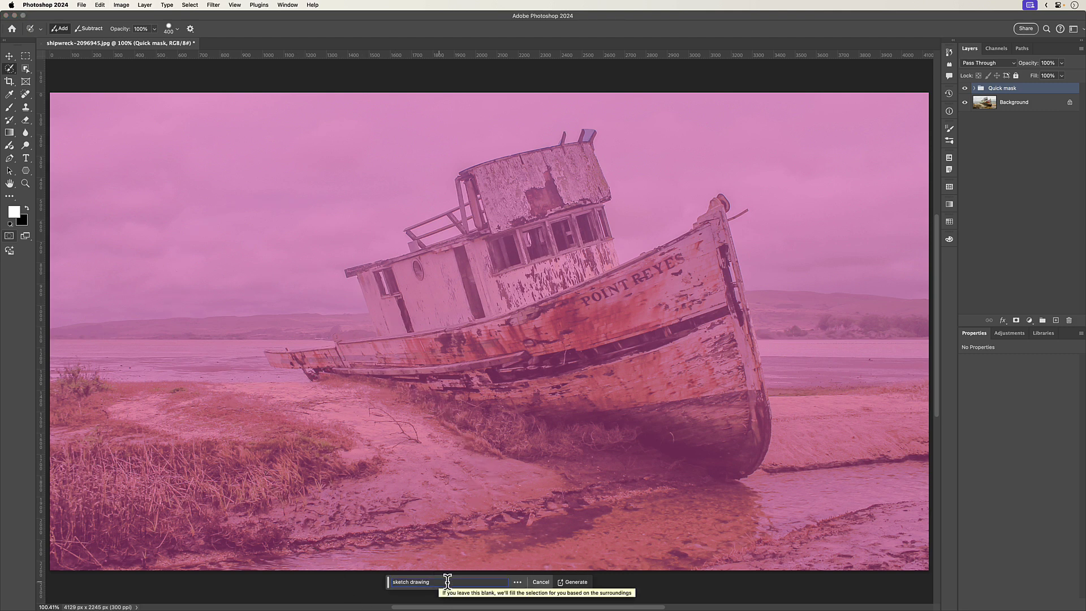
Generate a 'sketch drawing' fill over the selection, choose variation 3 of 3, and hide it.
text(sketch drawing)
click(575, 582)
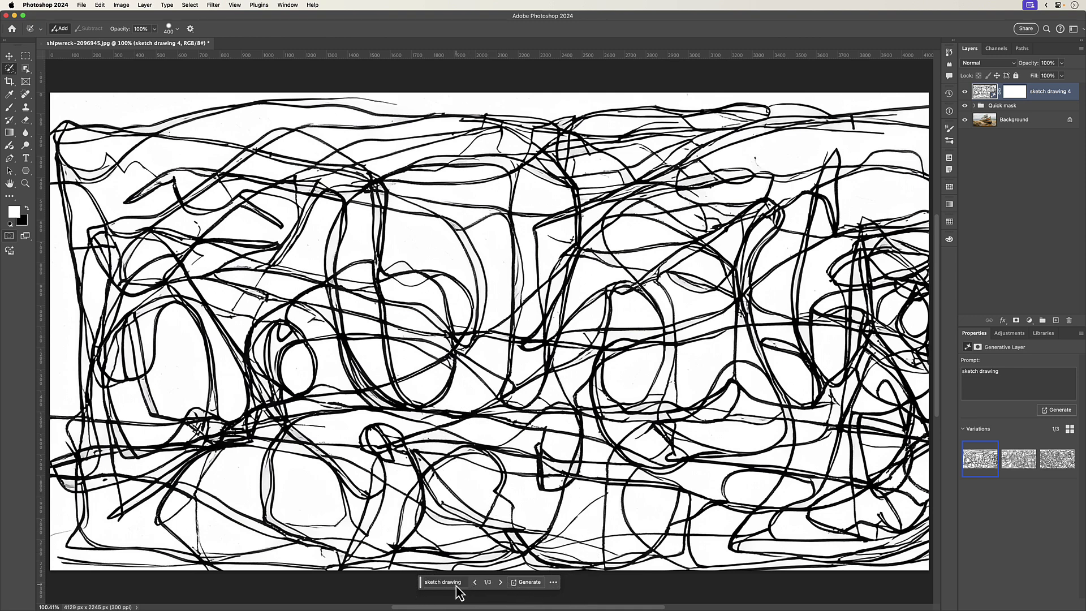
click(500, 583)
click(501, 582)
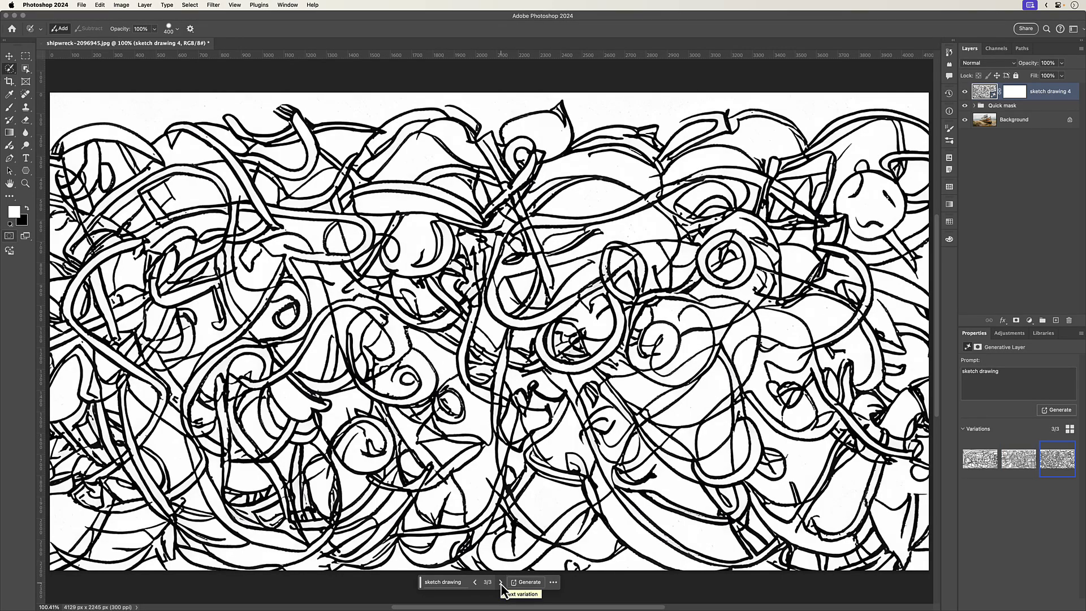
click(965, 91)
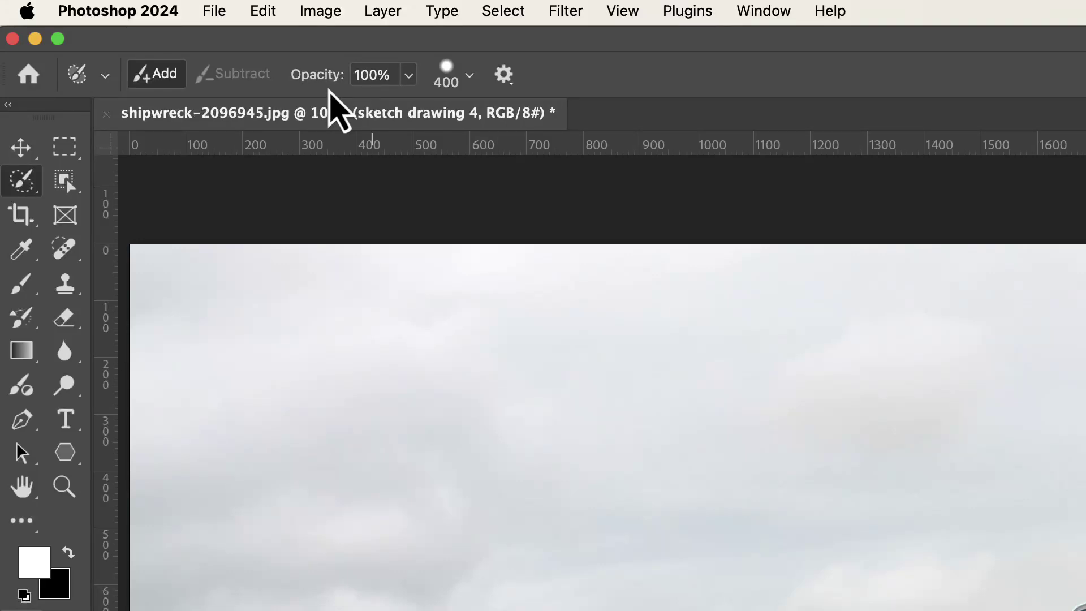
Lower the Selection Brush opacity to 30%.
key(3)
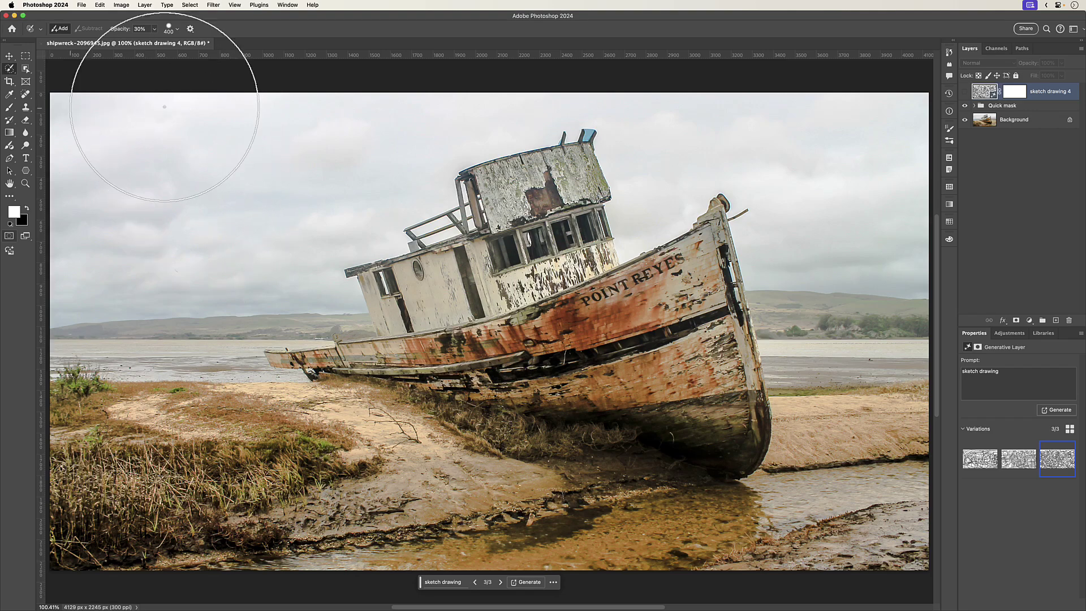
Paint a soft 30% selection over the photo and generate a 'sketch drawing' Generative Fill.
mouse_move(162, 109)
mouse_down()
mouse_move(927, 102)
mouse_move(931, 230)
mouse_move(902, 439)
mouse_move(776, 555)
mouse_move(617, 567)
mouse_move(460, 555)
mouse_move(396, 533)
mouse_move(68, 538)
mouse_move(73, 112)
mouse_up()
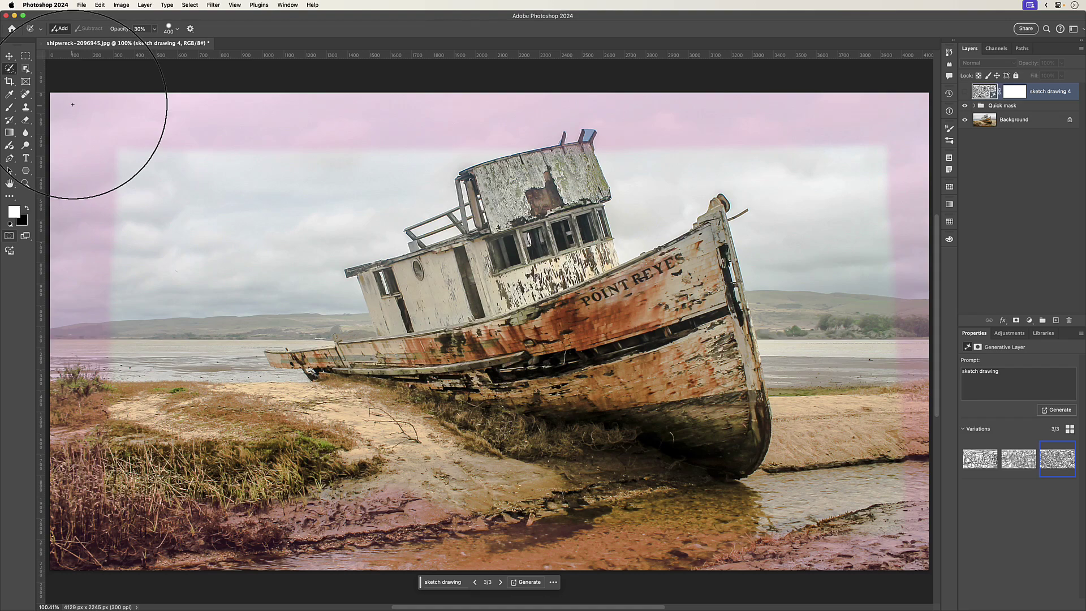
click(73, 105)
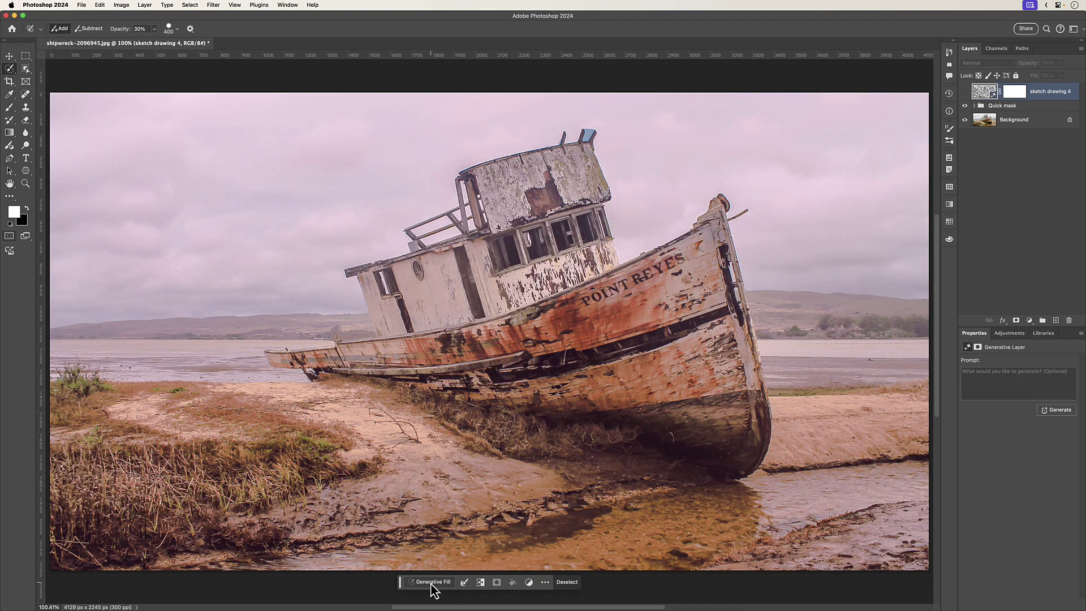
click(433, 582)
text(sketch drawing)
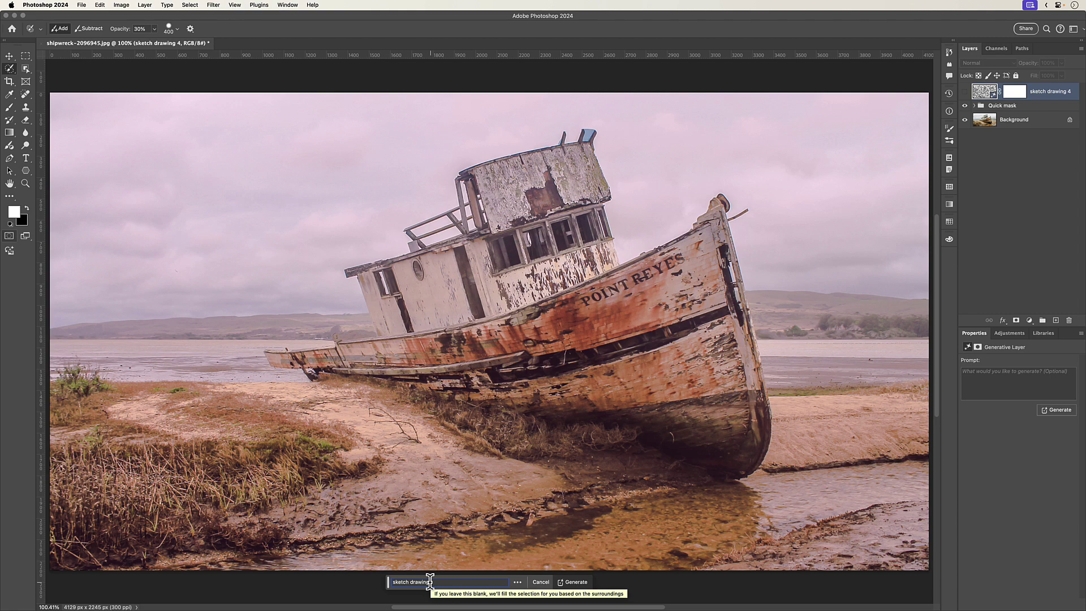
key(Return)
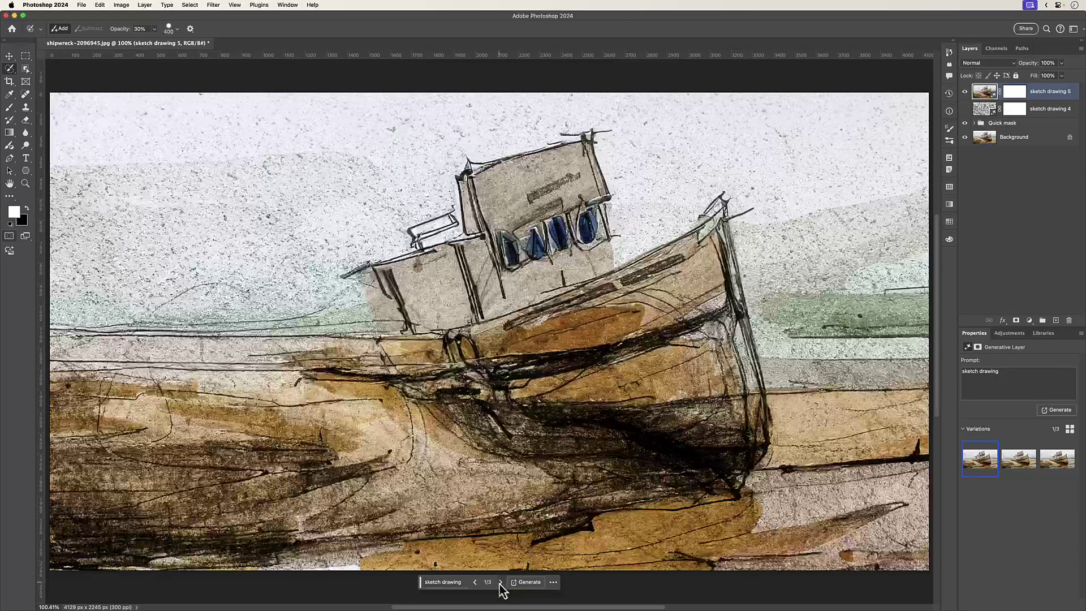
Set sketch drawing 5 to variation 3 of 3, then hide the layer.
click(501, 582)
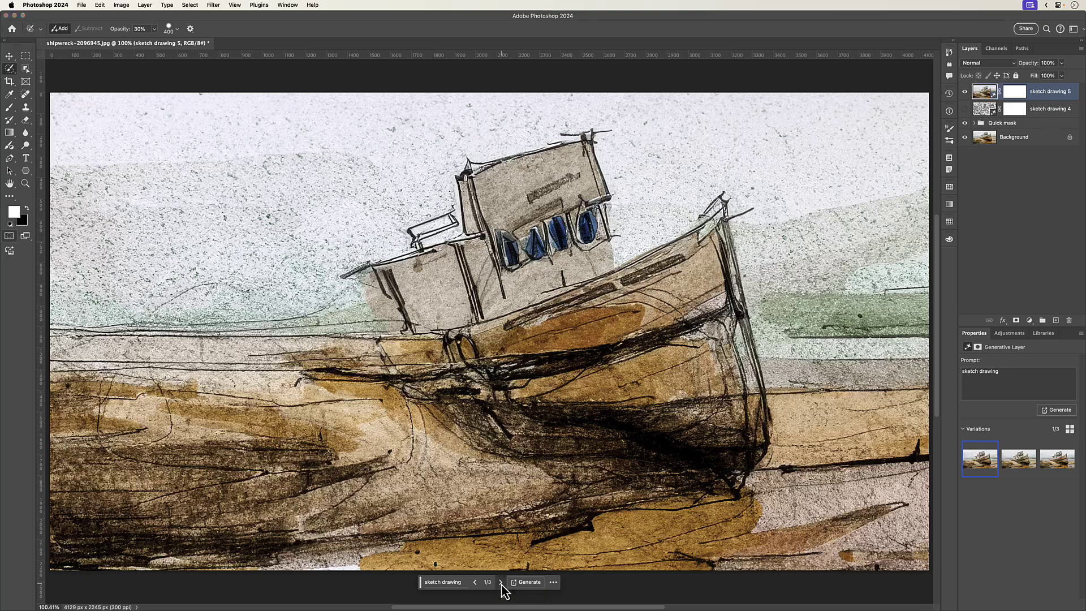
click(500, 582)
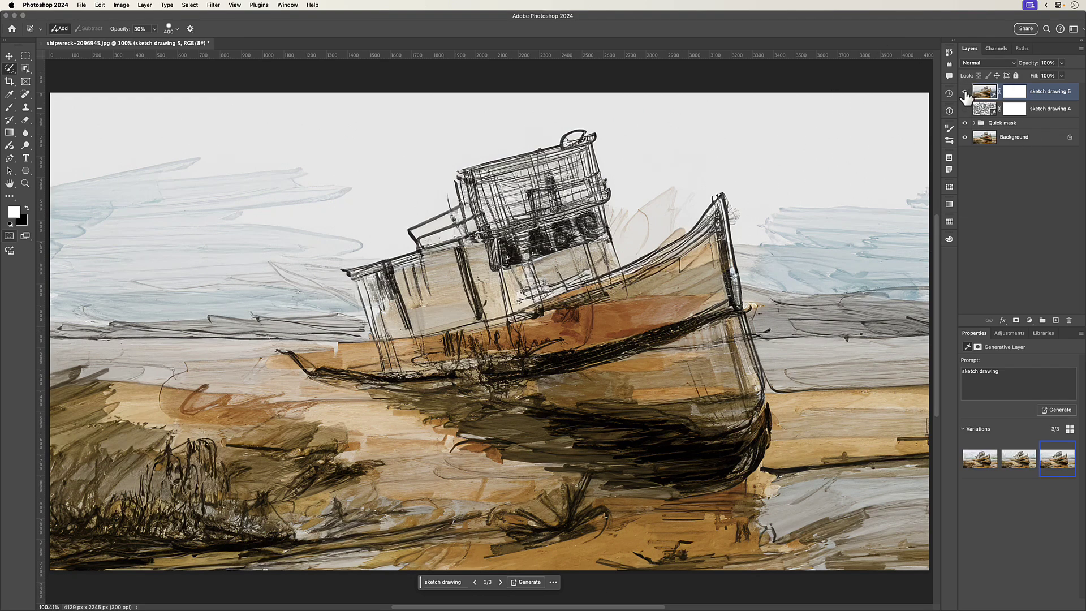
click(965, 92)
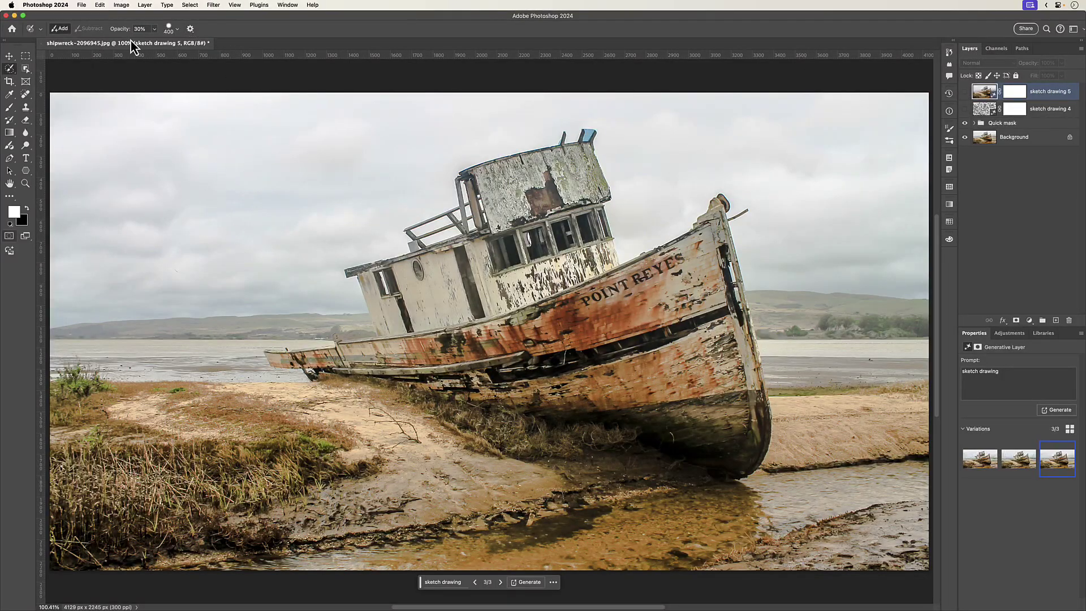
Paint a selection over the left sky, cabin and beach sand, then the bow edge at 172 px brush size.
drag(189, 212, 465, 219)
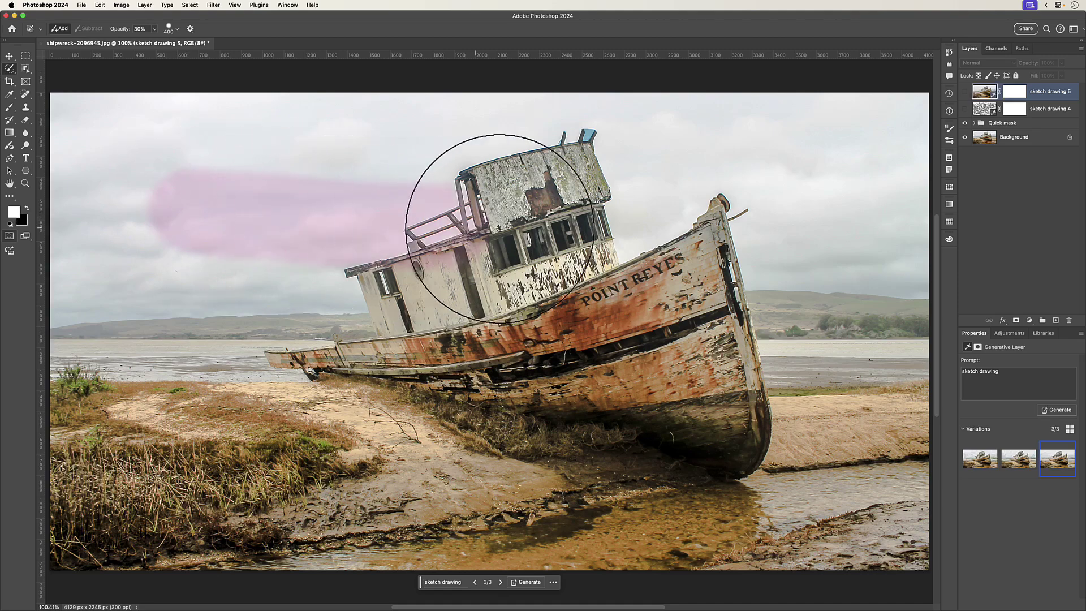
mouse_move(297, 246)
mouse_down()
mouse_move(255, 271)
mouse_move(483, 290)
mouse_move(274, 301)
mouse_move(245, 314)
mouse_move(447, 322)
mouse_up()
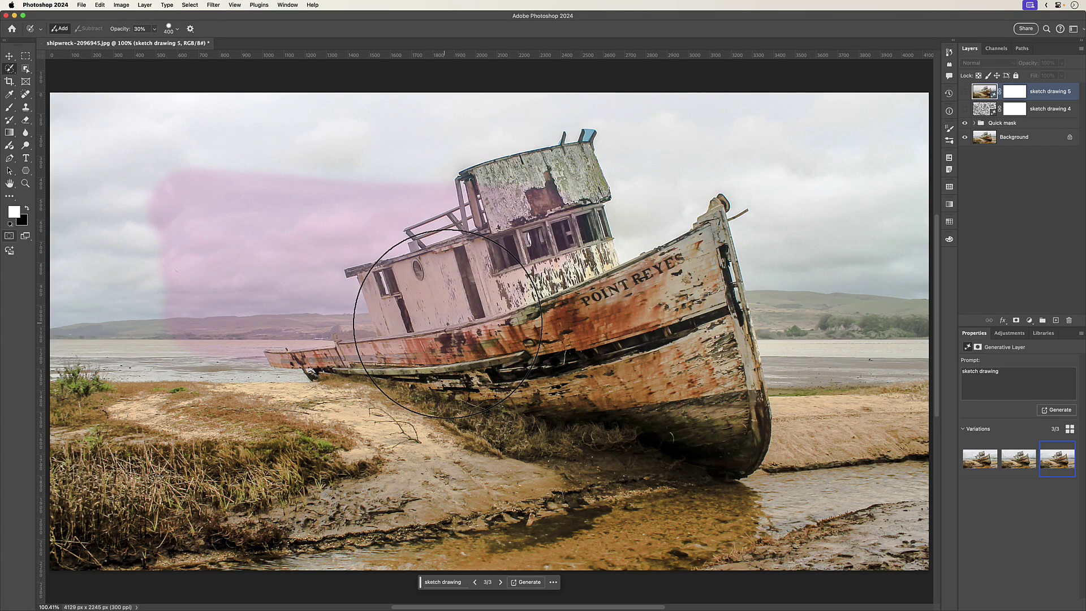
mouse_move(447, 324)
mouse_down()
mouse_move(315, 243)
mouse_move(211, 213)
mouse_move(393, 230)
mouse_move(240, 247)
mouse_move(373, 264)
mouse_move(269, 222)
mouse_move(198, 213)
mouse_up()
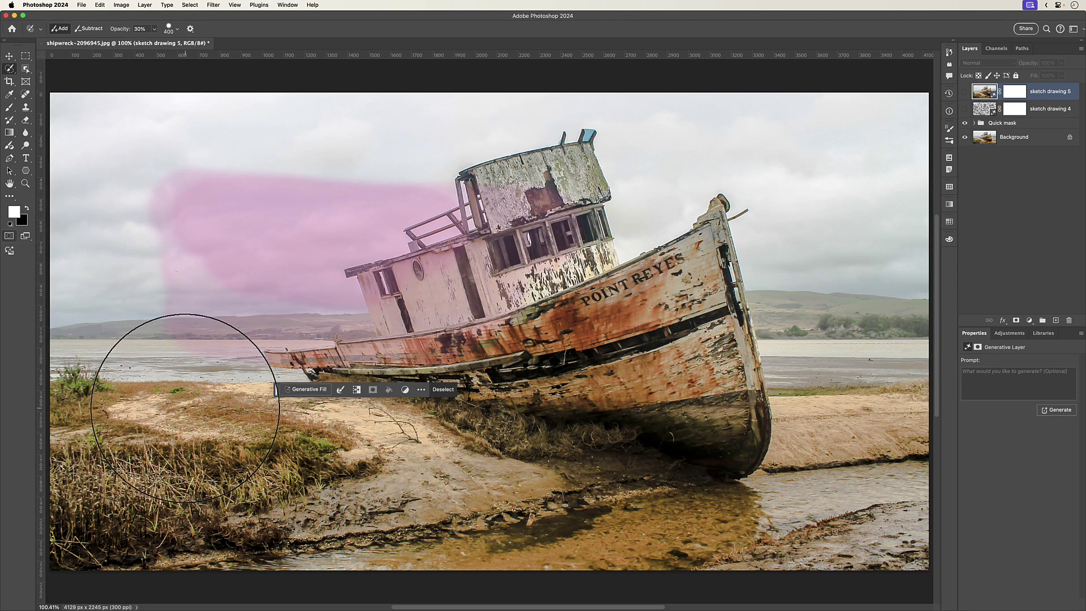
mouse_move(185, 407)
mouse_down()
mouse_move(214, 410)
mouse_move(267, 472)
mouse_move(363, 485)
mouse_move(505, 474)
mouse_move(543, 444)
mouse_move(600, 351)
mouse_move(649, 301)
mouse_move(635, 218)
mouse_move(537, 181)
mouse_move(496, 192)
mouse_move(485, 213)
mouse_move(494, 218)
mouse_move(682, 237)
mouse_up()
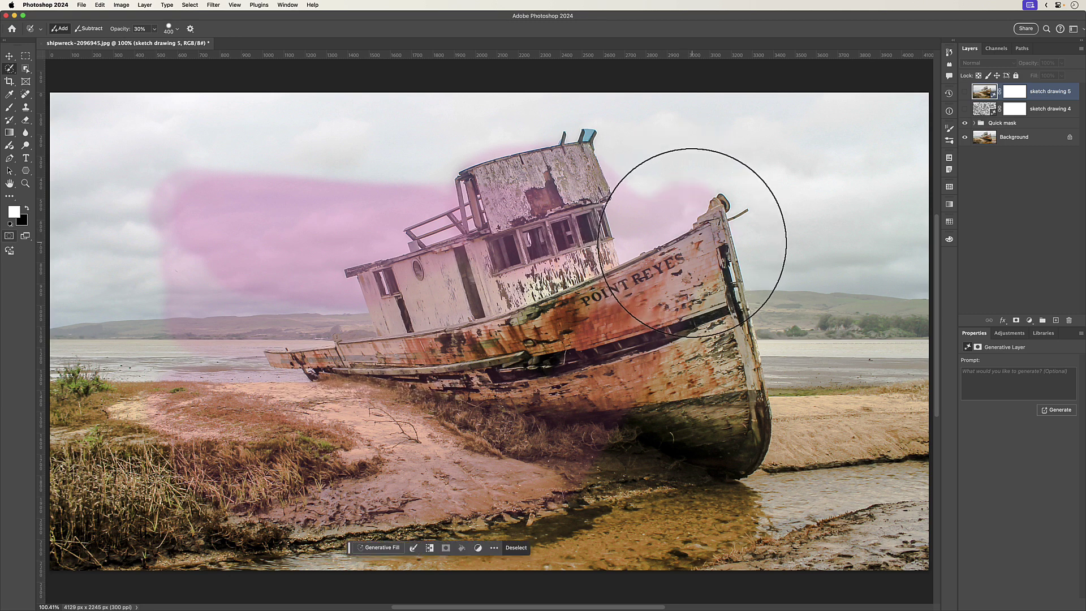
ctrl+alt+drag(691, 242, 614, 257)
mouse_move(716, 206)
mouse_down()
mouse_move(743, 327)
mouse_move(737, 368)
mouse_up()
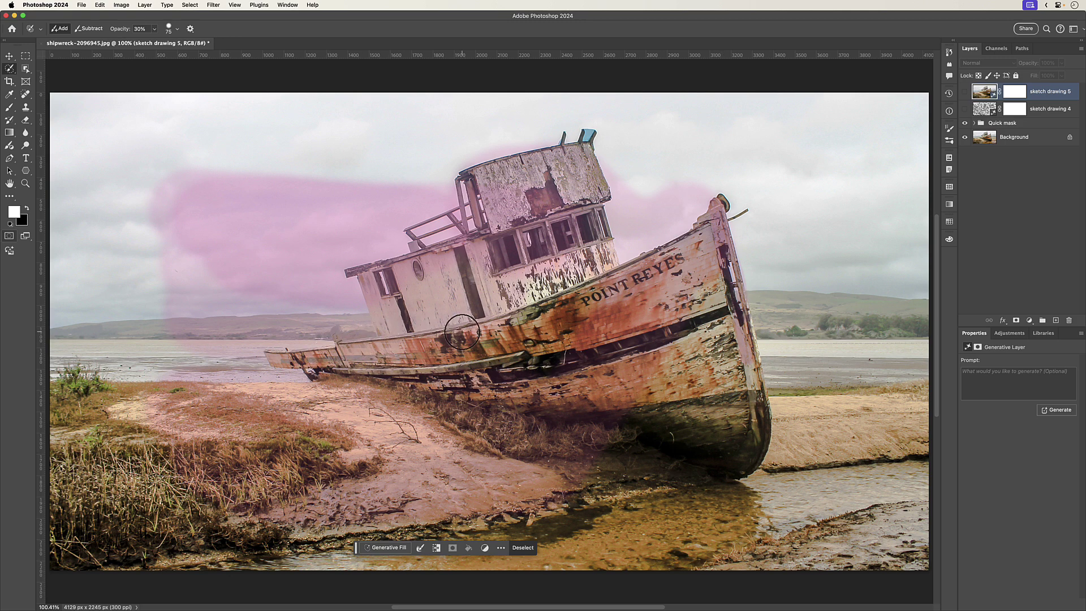
Deselect, then use Object Selection's Select Subject to select only the boat, returning to the Selection Brush.
click(525, 550)
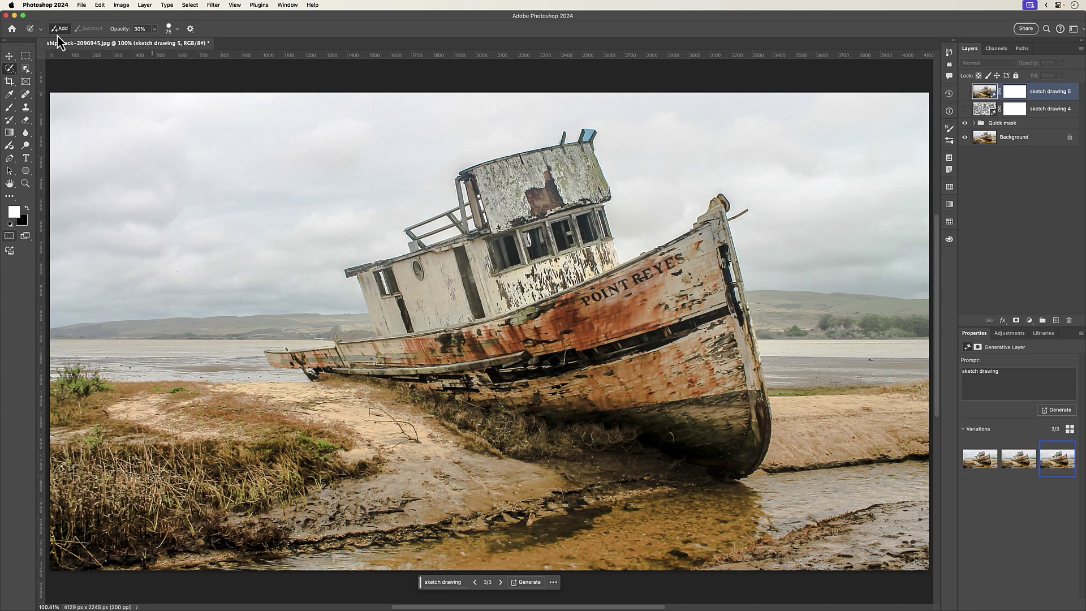
click(26, 70)
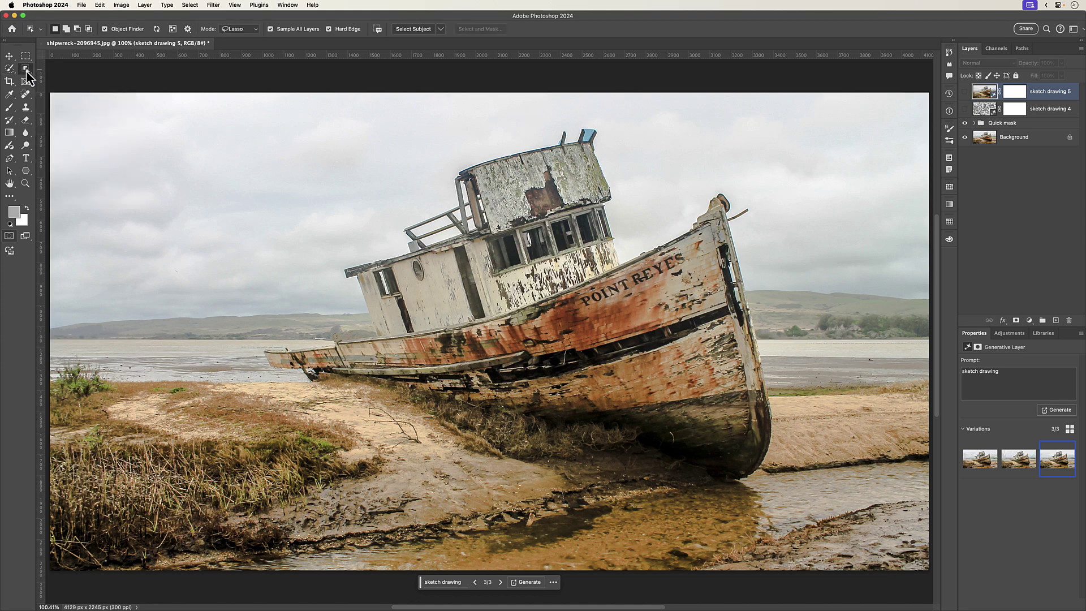
click(419, 32)
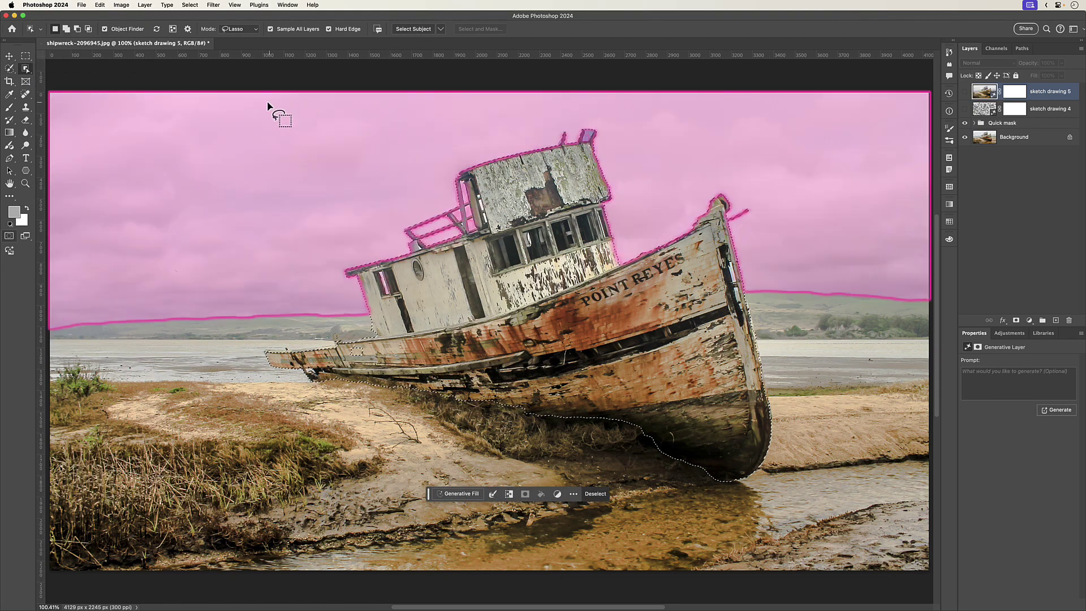
click(10, 70)
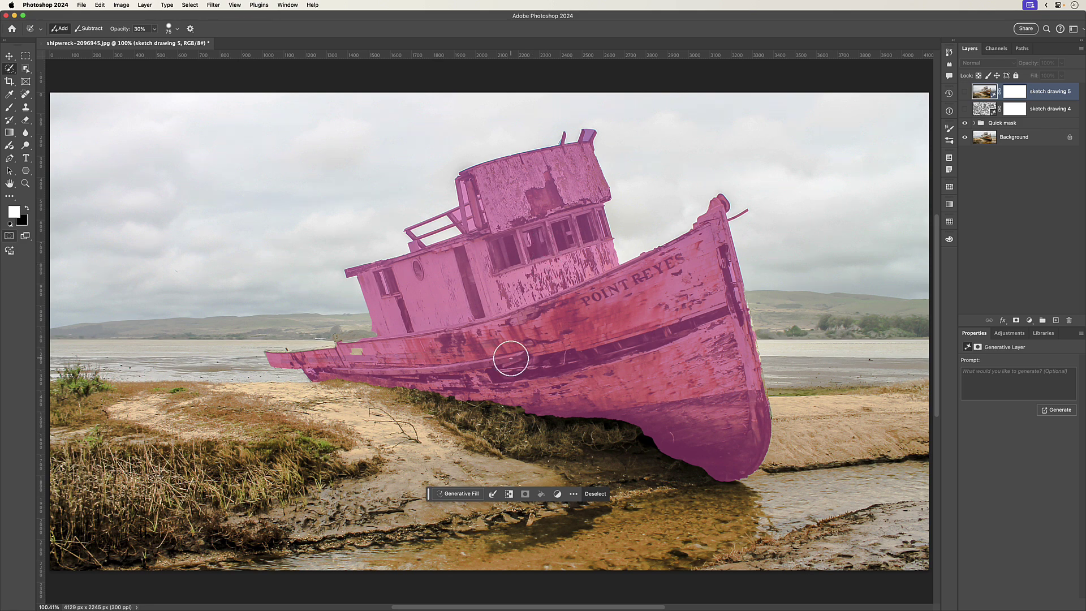
Generate a 'sketch drawing' Generative Fill over the selected boat.
click(468, 498)
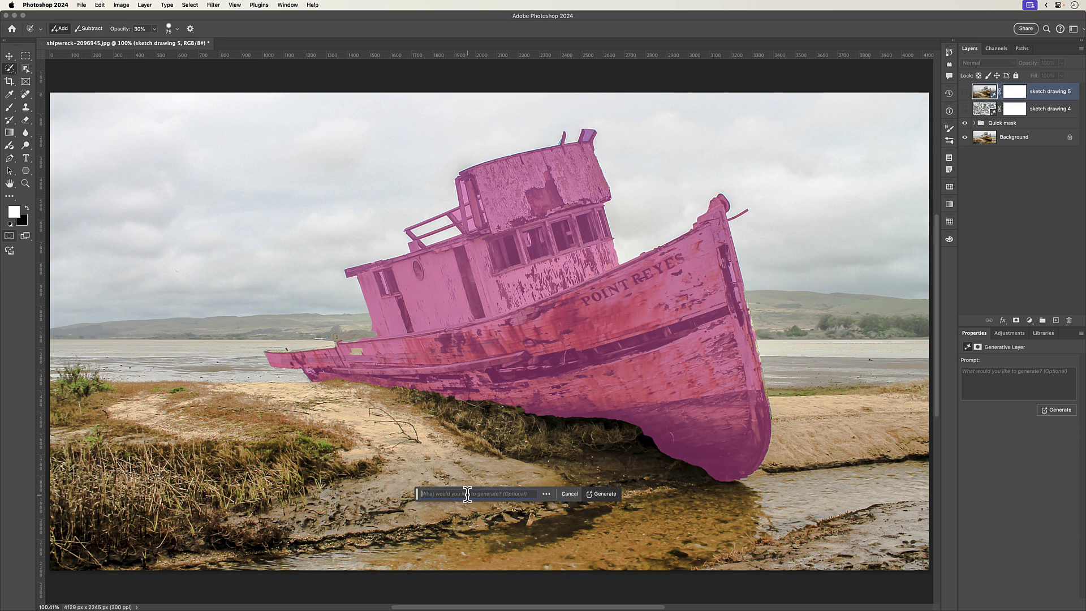
text(sketch drawing)
click(602, 495)
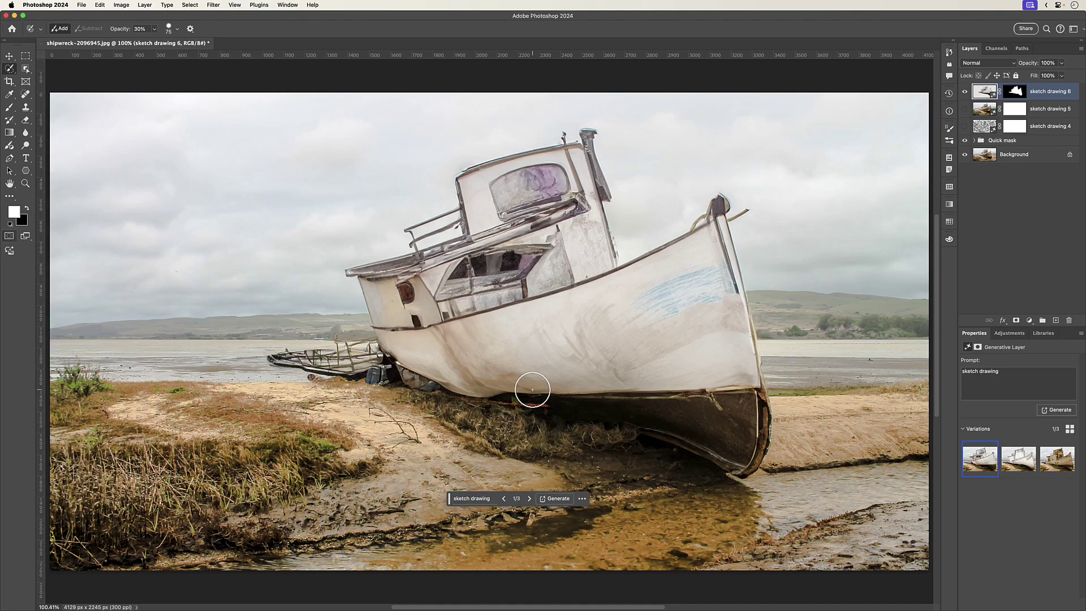
Compare the generated variations up to 3 of 3, then hide the sketch drawing 6 layer.
click(530, 499)
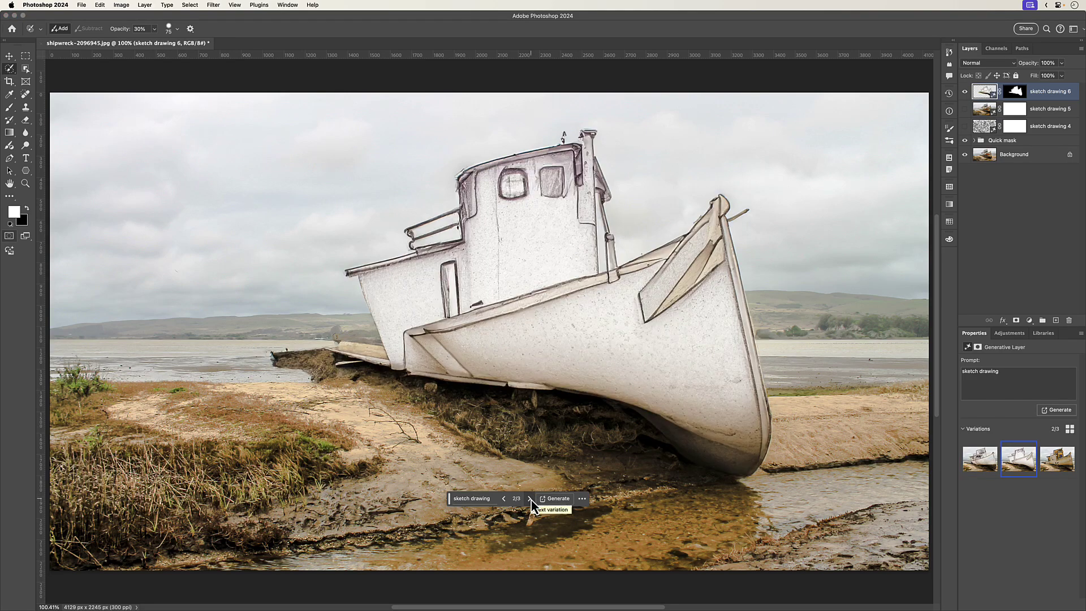
click(531, 498)
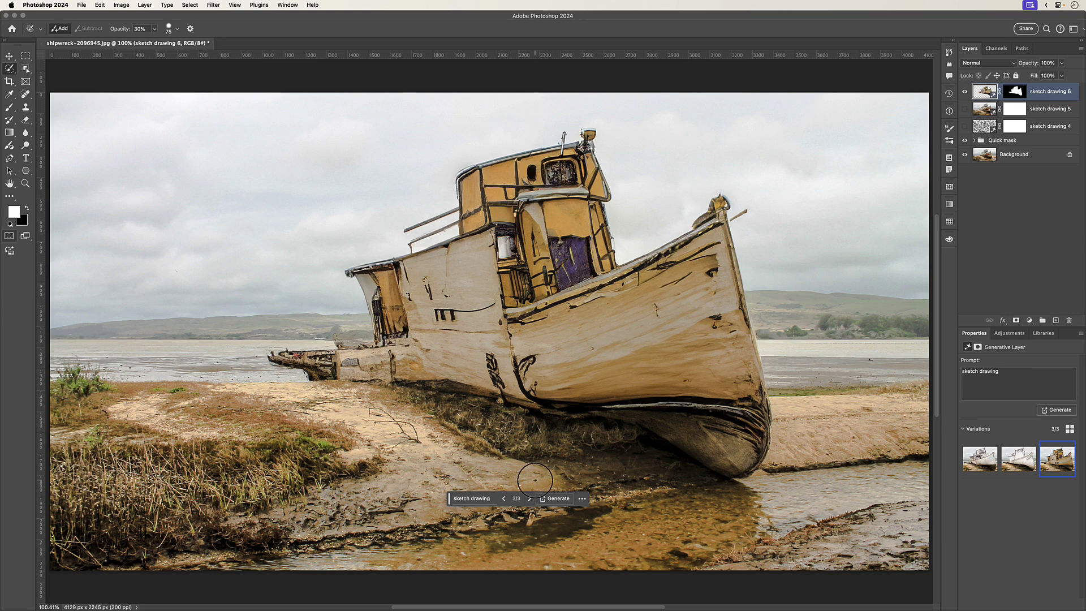
click(964, 93)
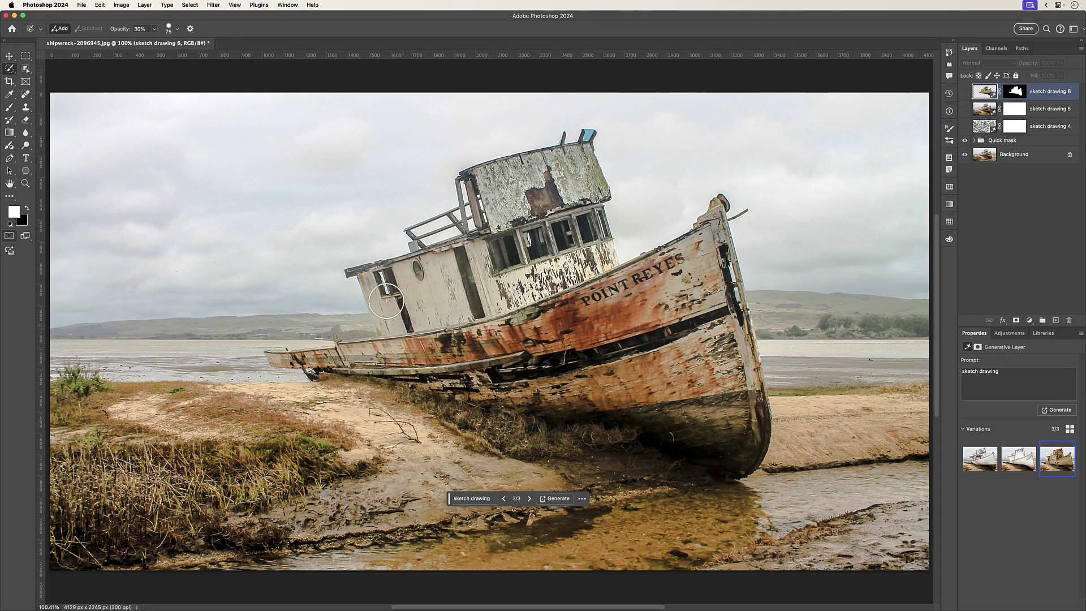
Paint a loose 192 px selection around the boat and generate a 'sketch drawing' fill as sketch drawing 7.
mouse_move(413, 257)
mouse_down()
mouse_move(464, 180)
mouse_move(566, 139)
mouse_move(594, 175)
mouse_move(531, 170)
mouse_move(413, 224)
mouse_move(376, 255)
mouse_move(336, 340)
mouse_move(272, 353)
mouse_move(283, 374)
mouse_move(553, 453)
mouse_move(738, 484)
mouse_move(766, 391)
mouse_move(722, 195)
mouse_move(733, 211)
mouse_move(687, 232)
mouse_move(639, 243)
mouse_move(588, 232)
mouse_move(517, 250)
mouse_up()
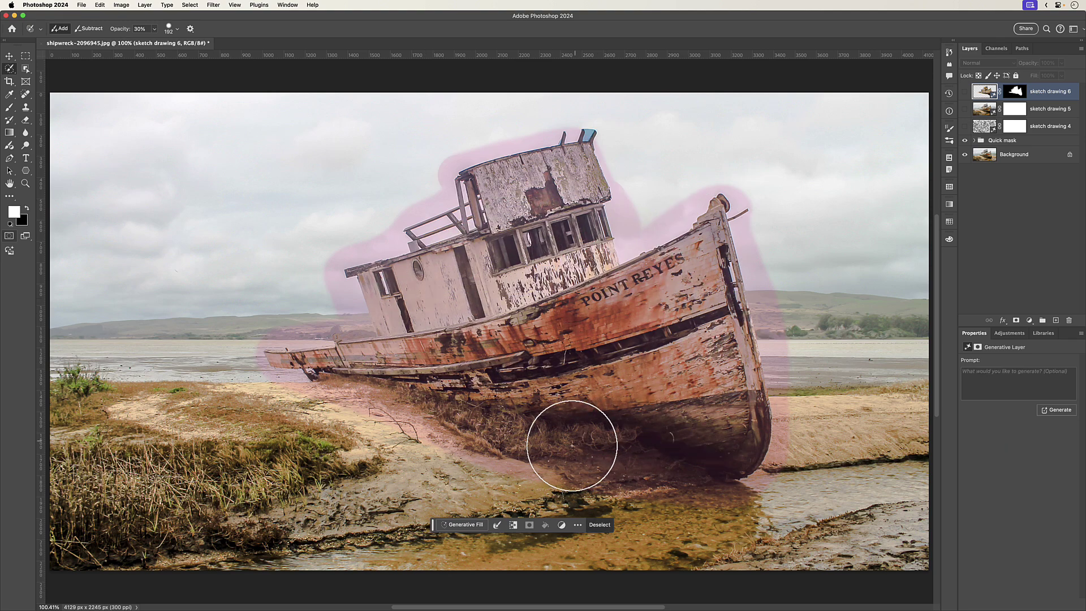
click(467, 525)
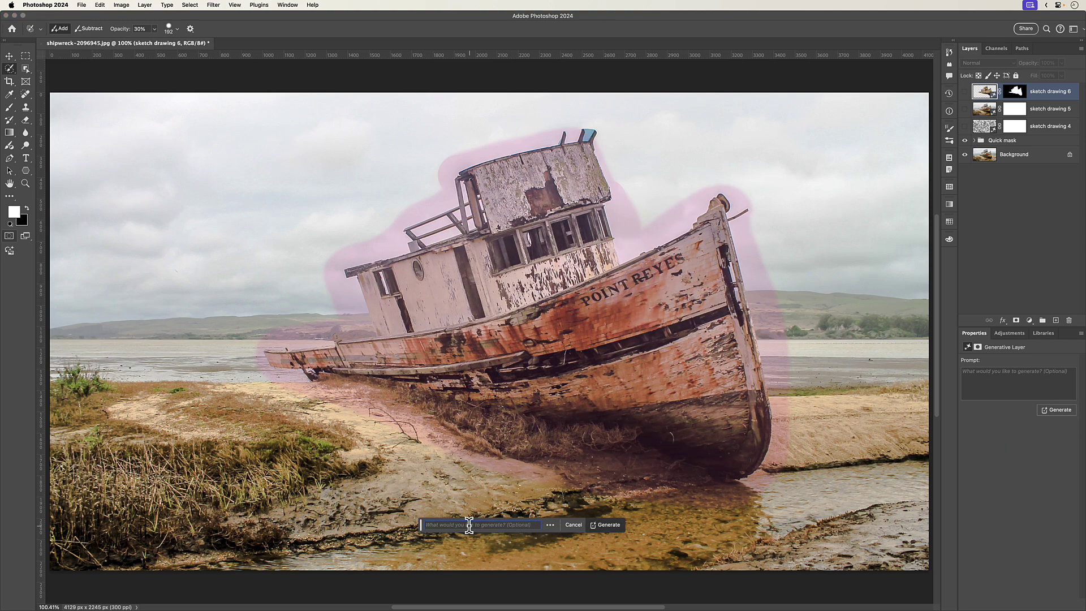
text(sketch drawing)
click(609, 529)
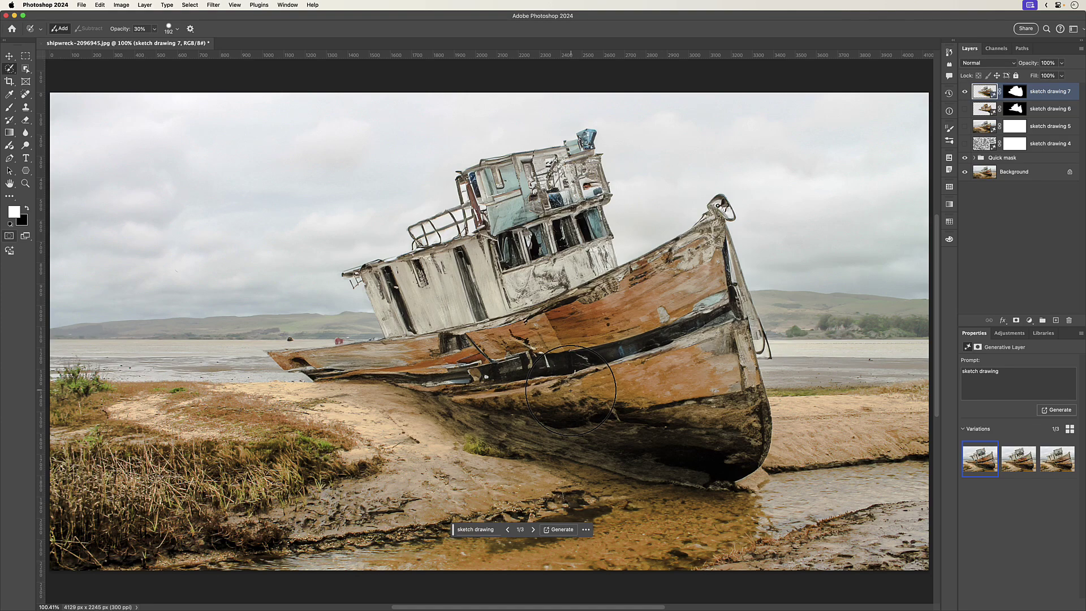
Cycle through sketch drawing 7's variations and return to the first one.
click(533, 532)
click(533, 530)
click(533, 530)
Select the boat with Select Subject from the Background layer and delete sketch drawing 7's mask.
click(985, 177)
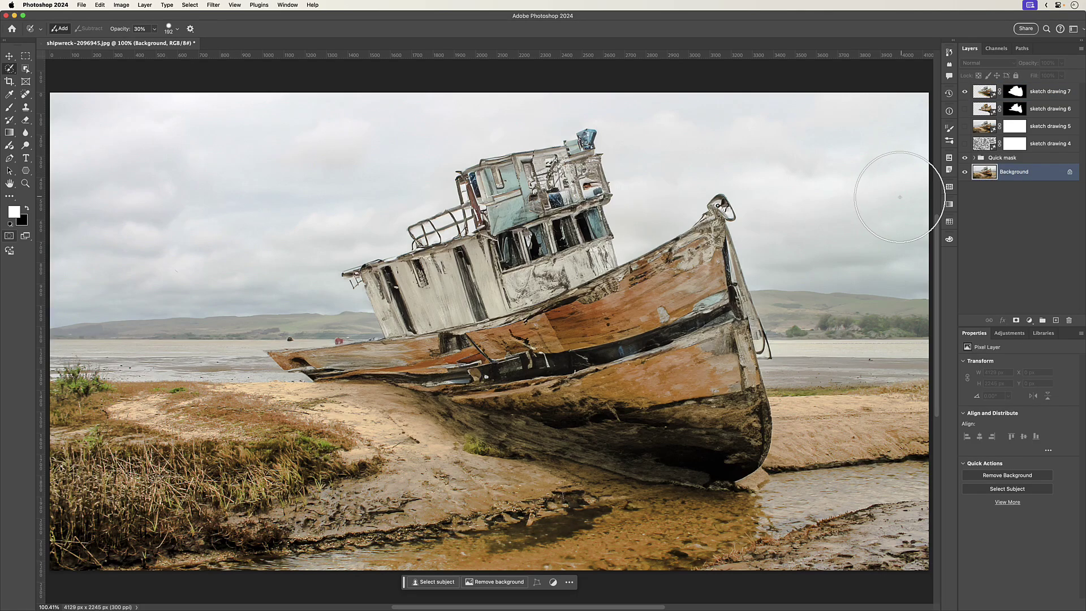
key(w)
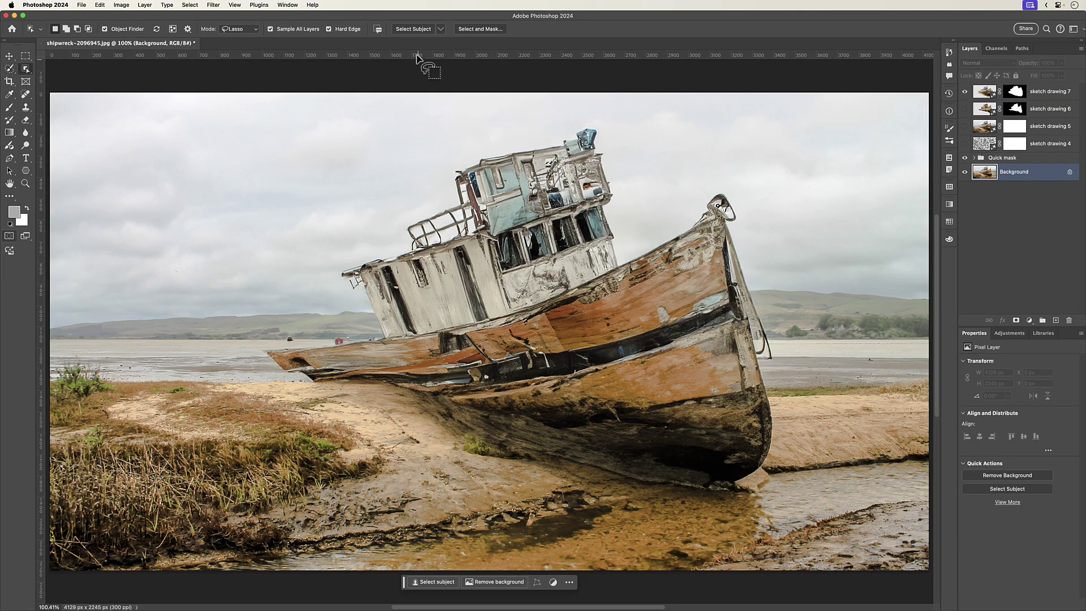
click(415, 29)
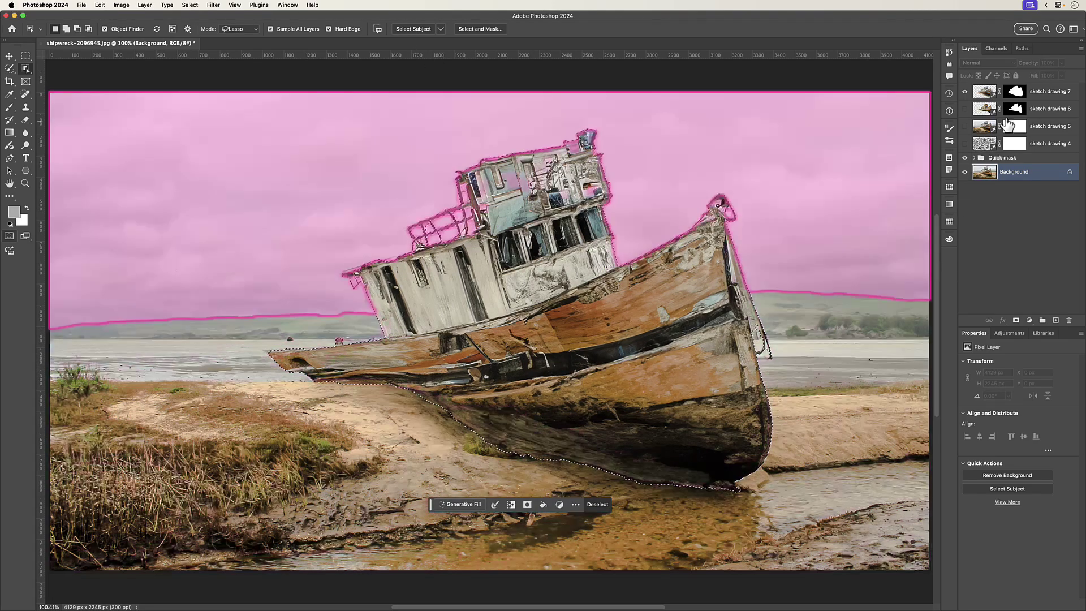
drag(1014, 91, 1068, 320)
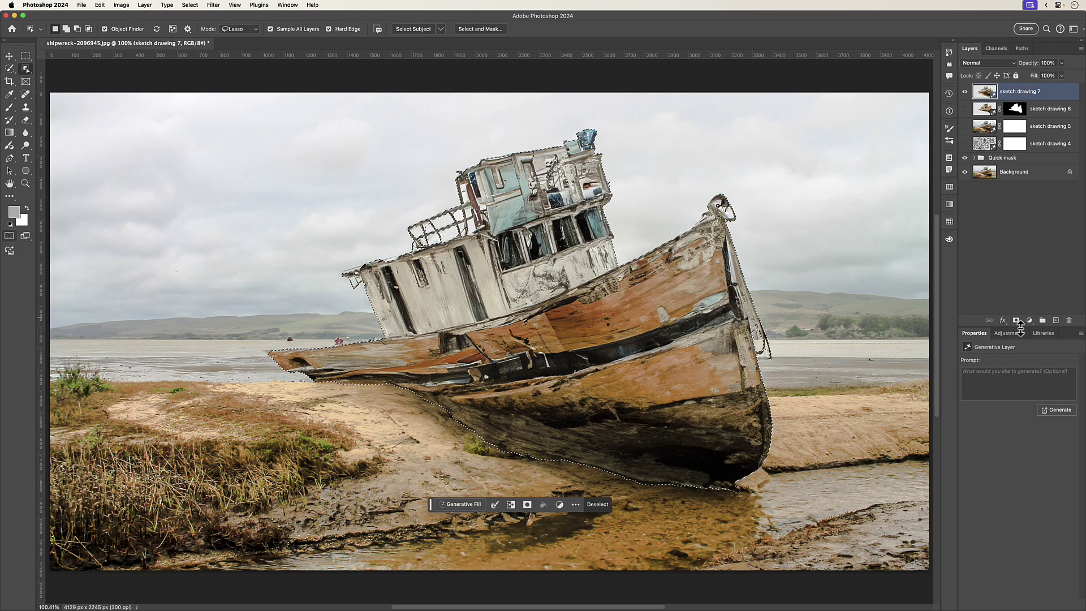
Add a layer mask from the boat selection to sketch drawing 7.
click(1016, 321)
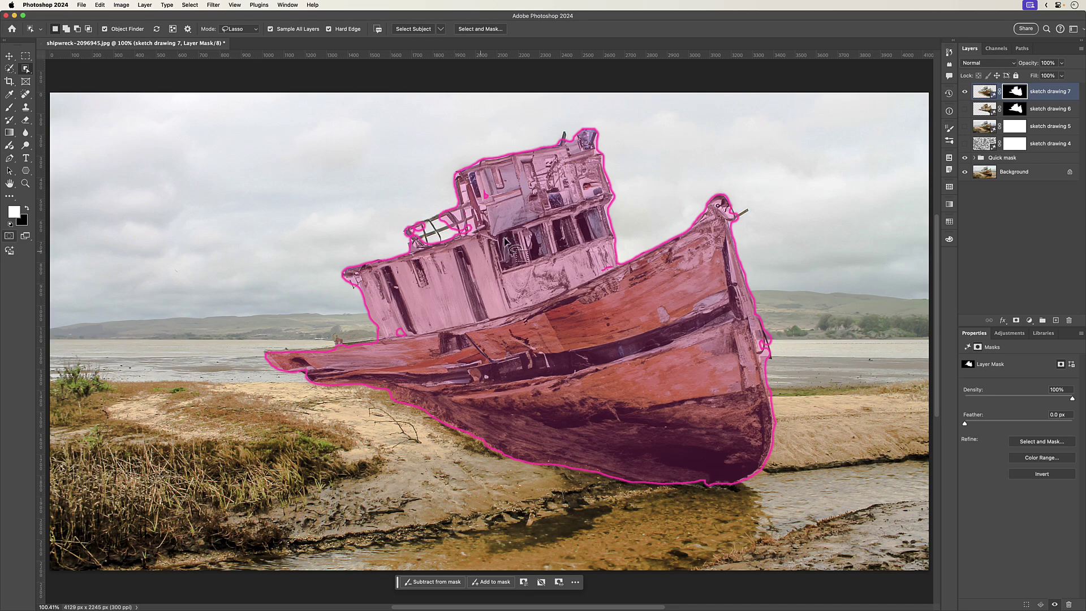
key(v)
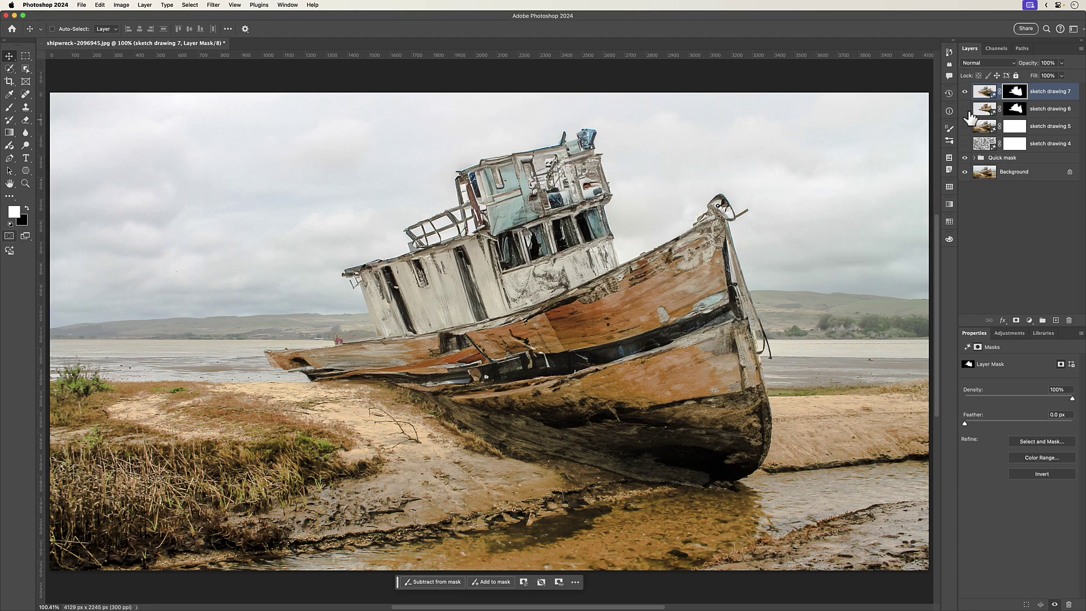
Target the sketch drawing 7 layer and step through its variations to 3 of 3.
click(983, 96)
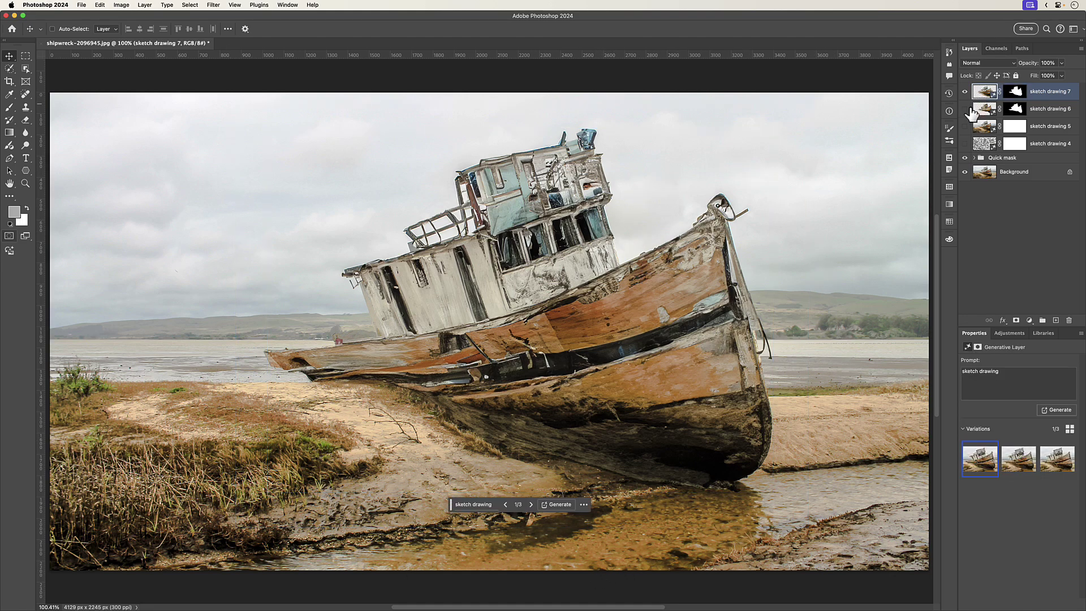
click(531, 505)
click(531, 505)
click(531, 505)
click(531, 505)
click(531, 505)
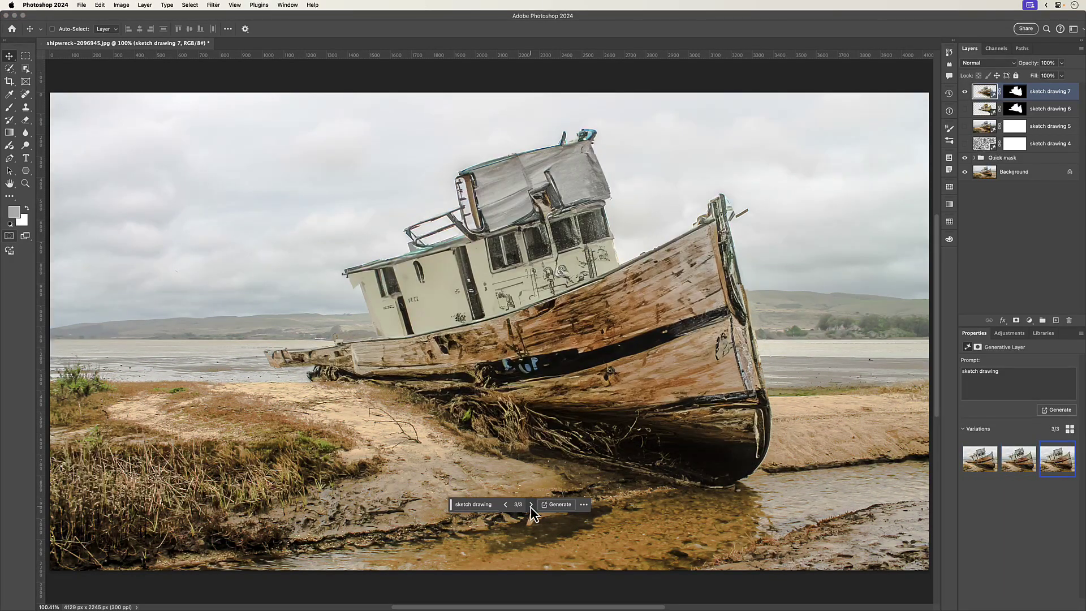